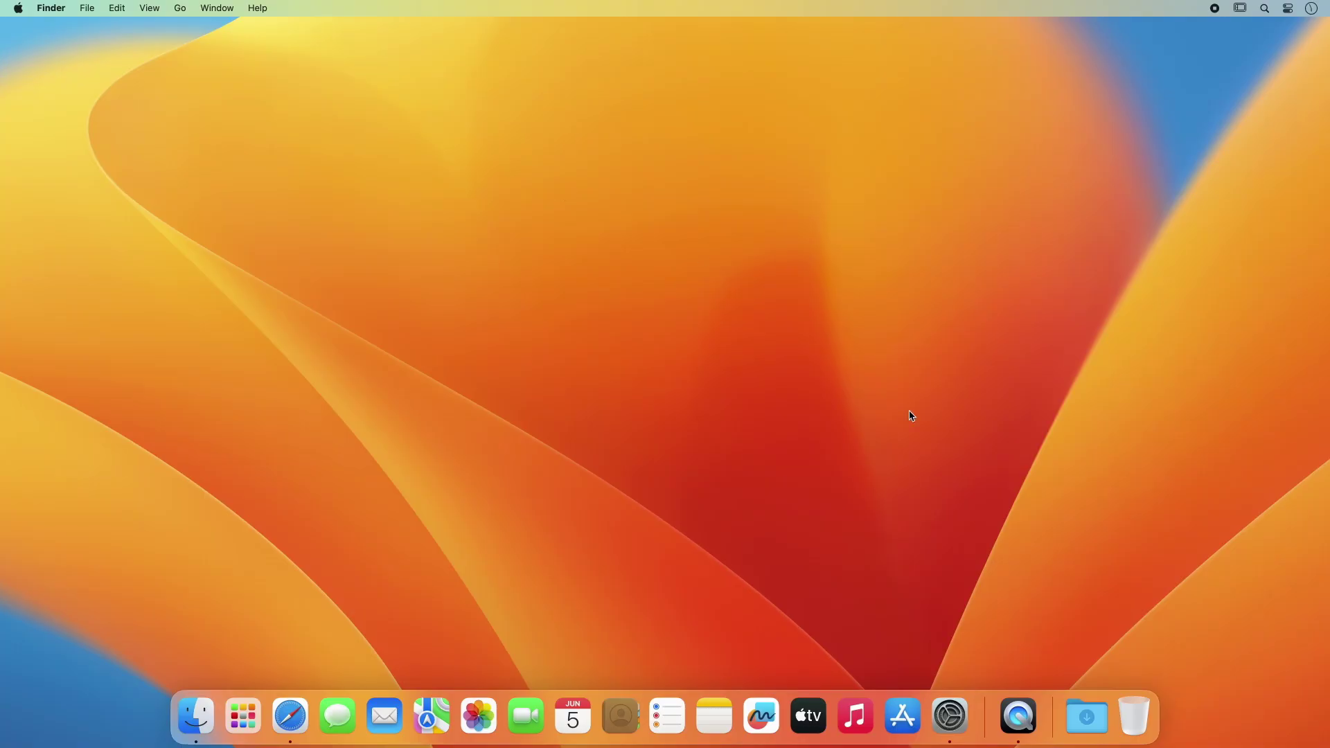
Step: Connect the Wacom One pen tablet medium in Bluetooth settings, then quit System Settings
left_click(950, 716)
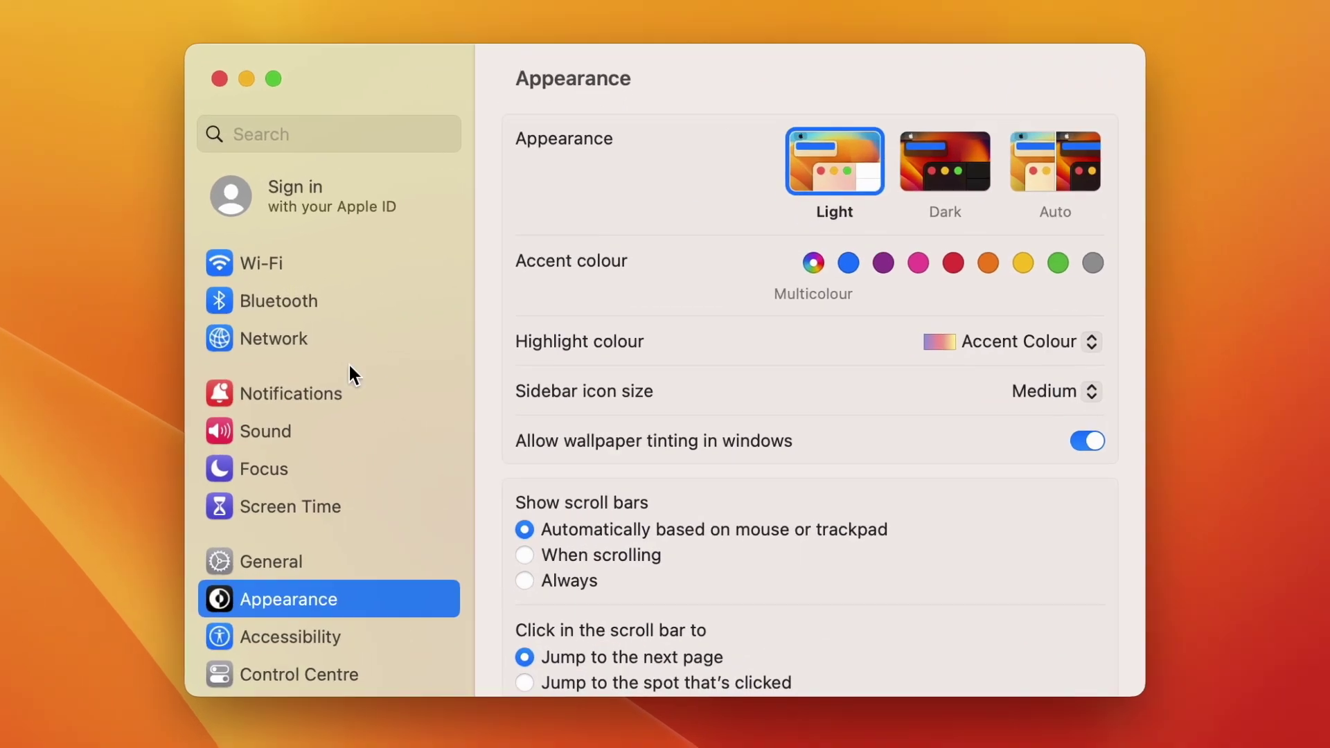
left_click(263, 301)
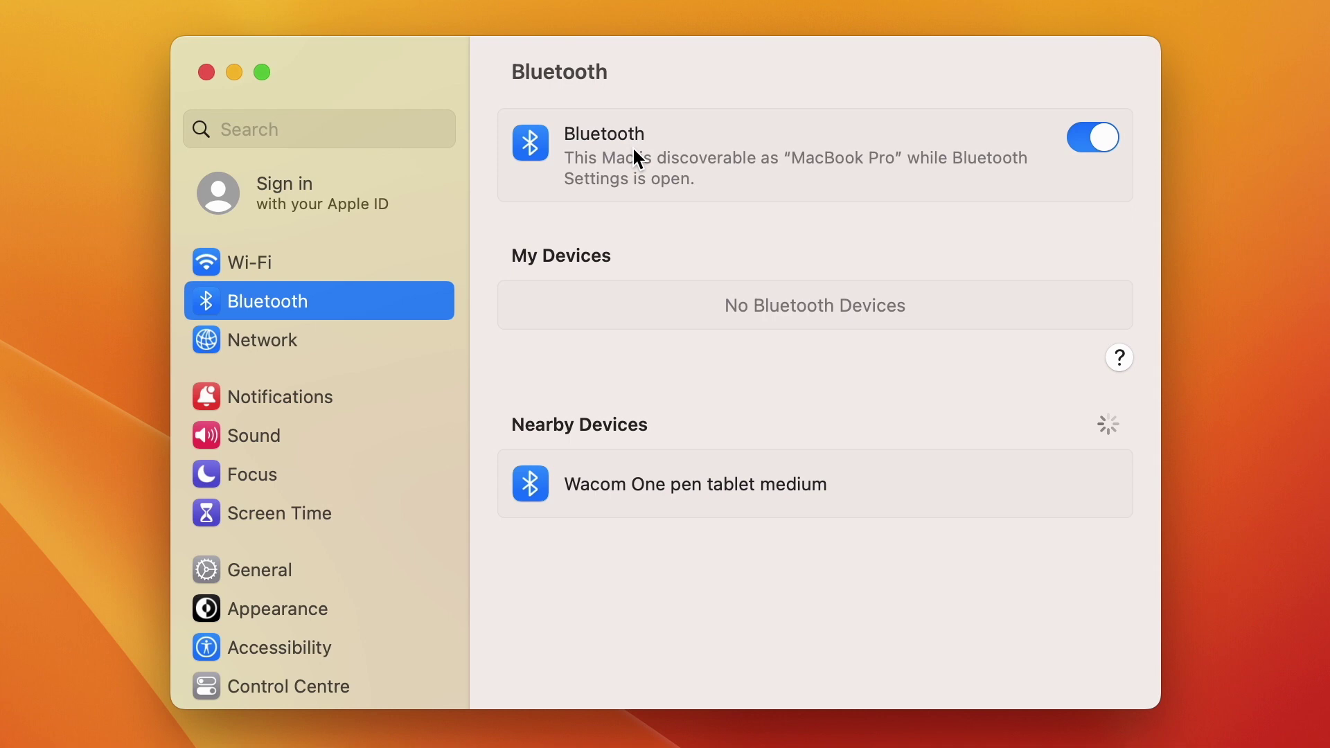
mouse_move(857, 509)
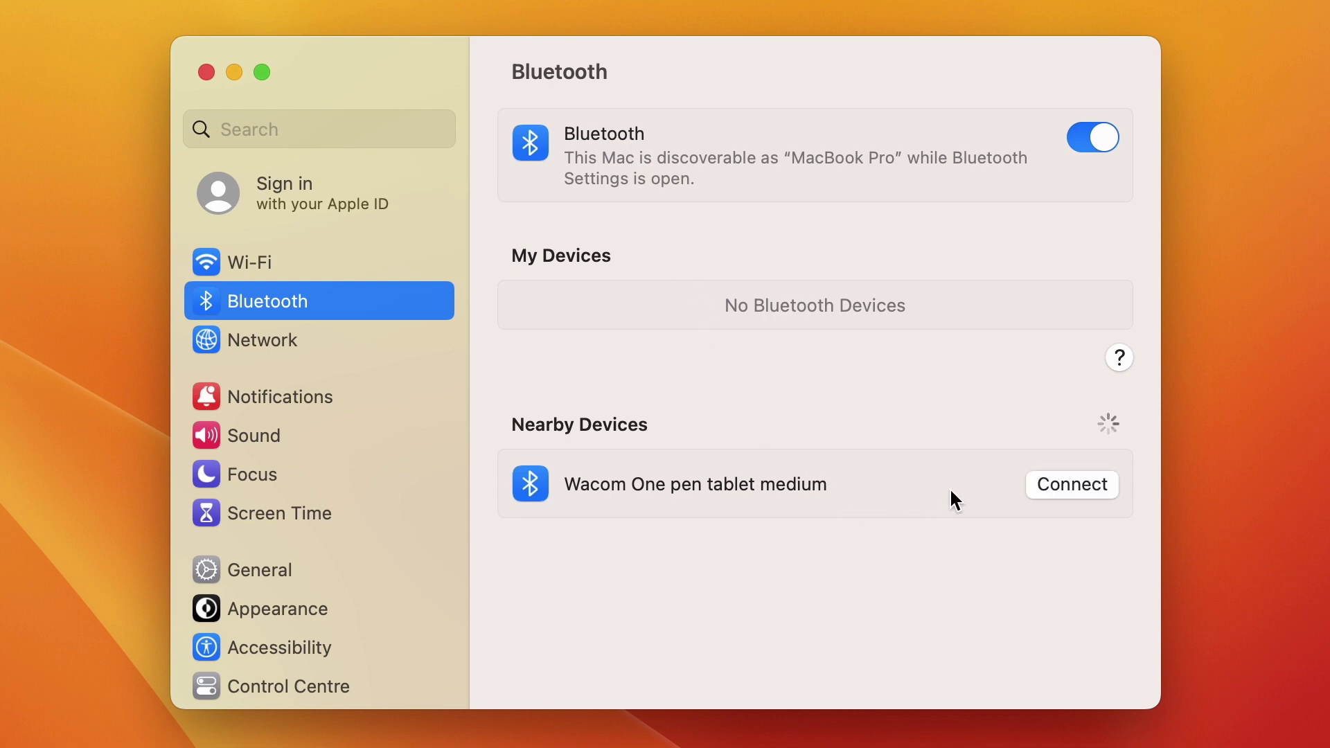
left_click(1078, 488)
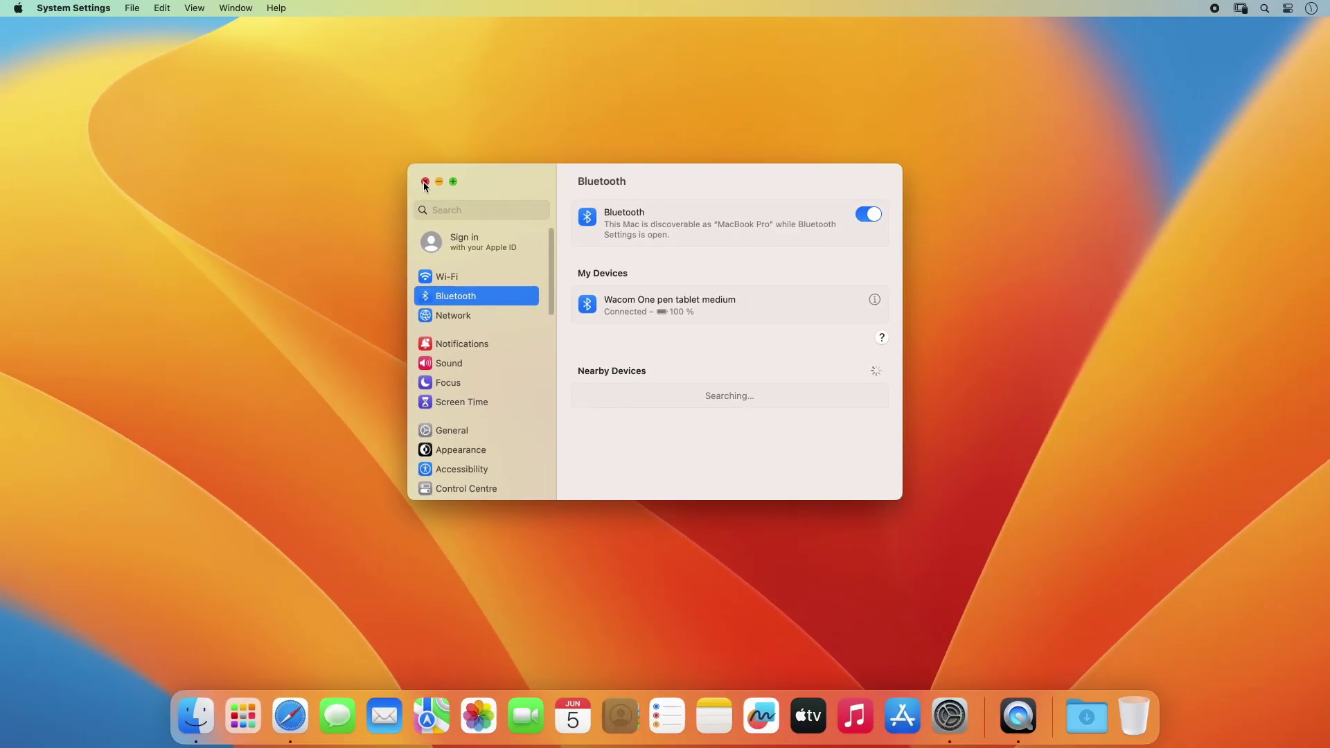
key("super+q")
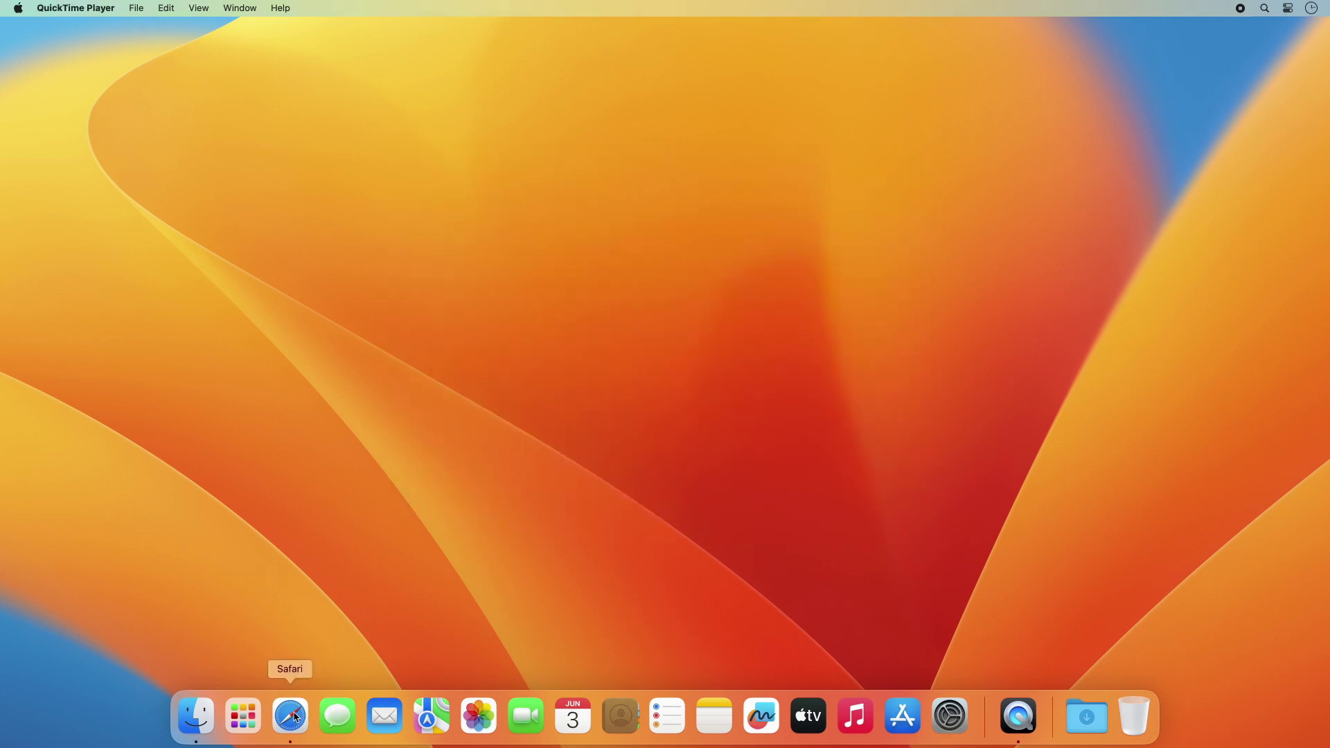
Step: Load wacom.com/drivers in Safari and search the product resources for 'wacom one'
left_click(291, 717)
type("wac")
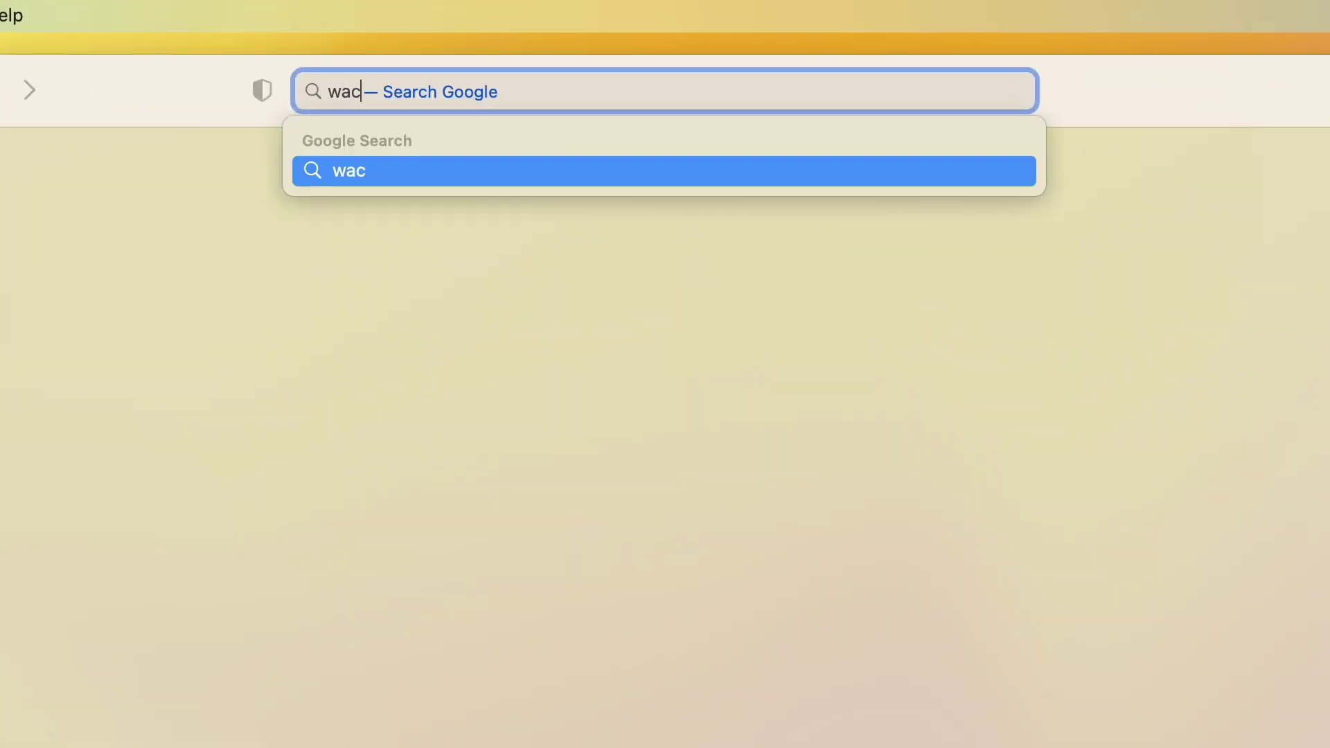
type("om.com")
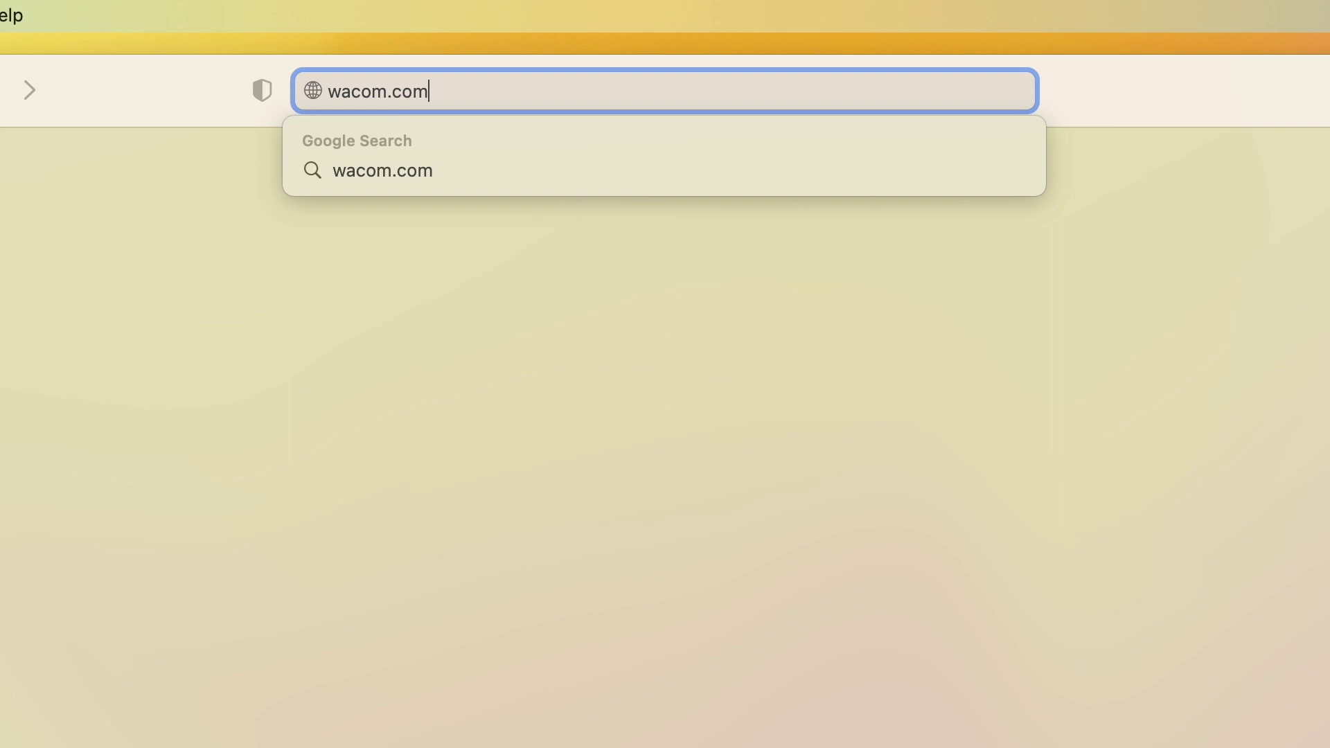
type("/drivers")
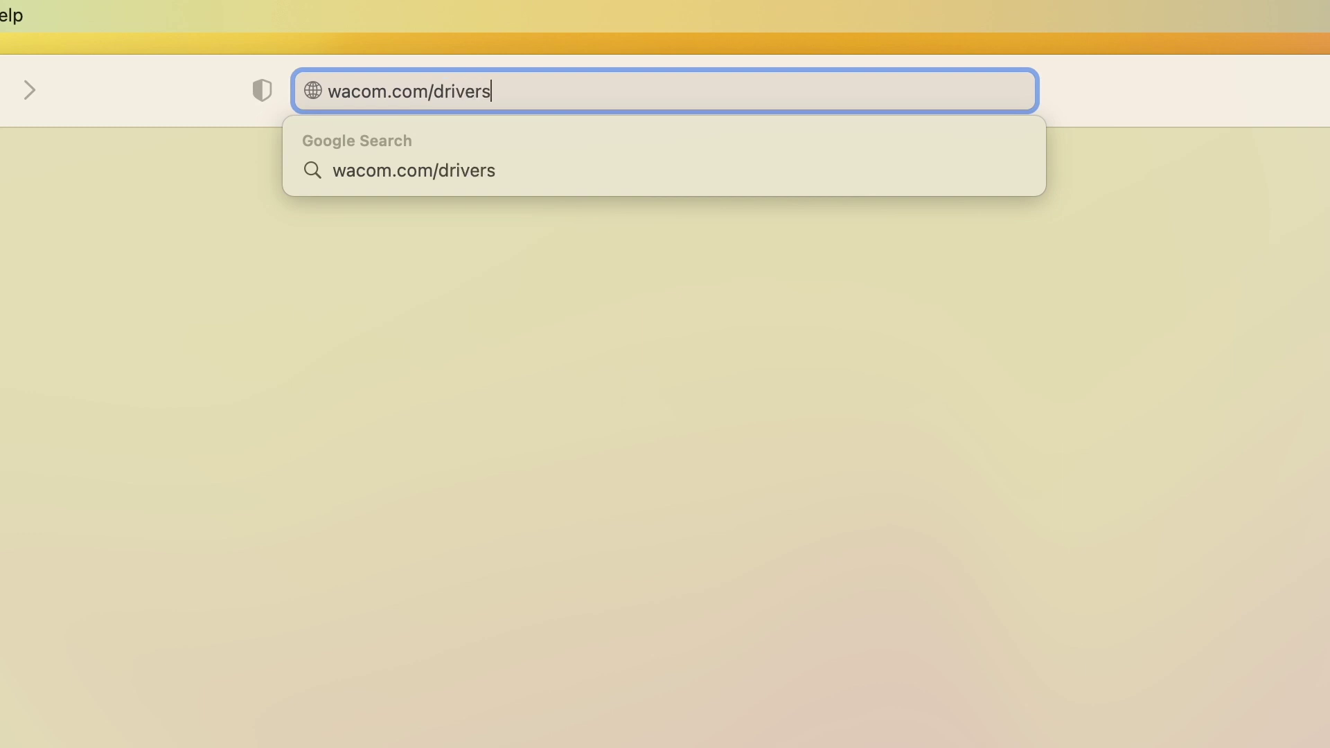
key("Return")
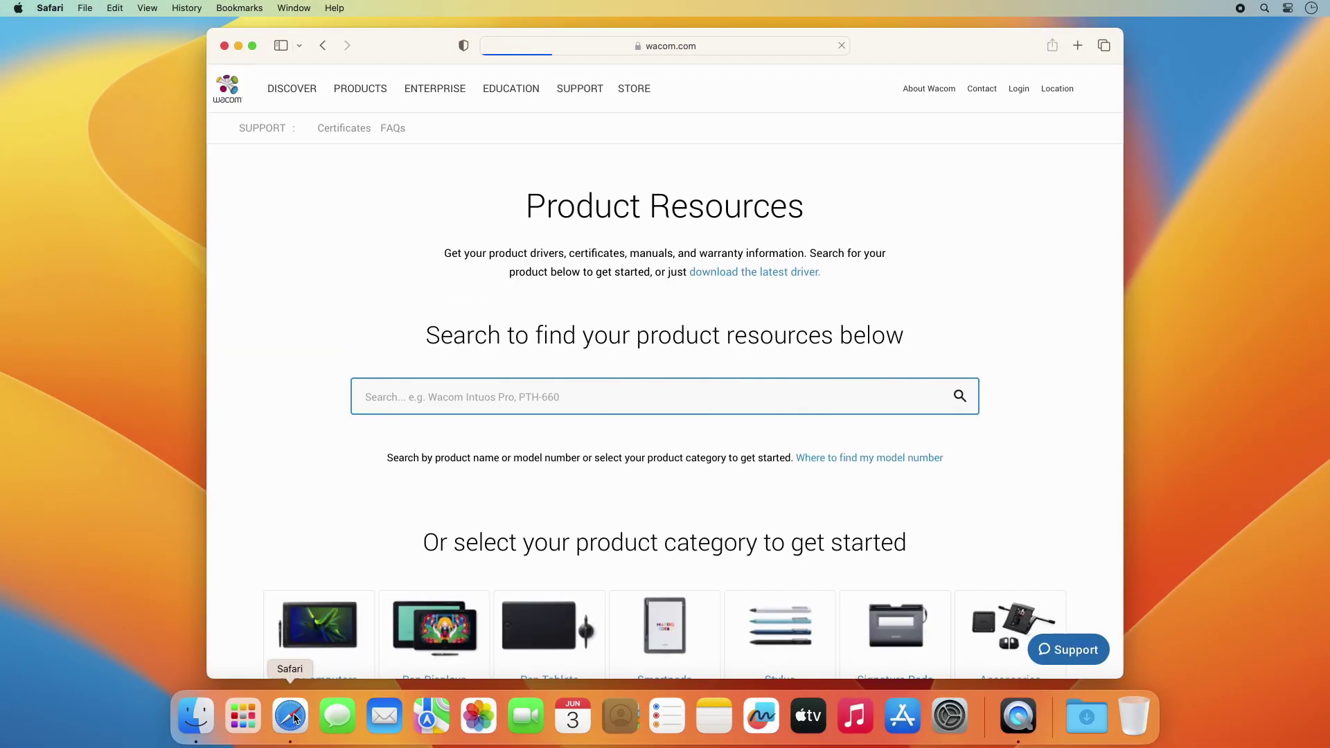
left_click(378, 396)
type("w")
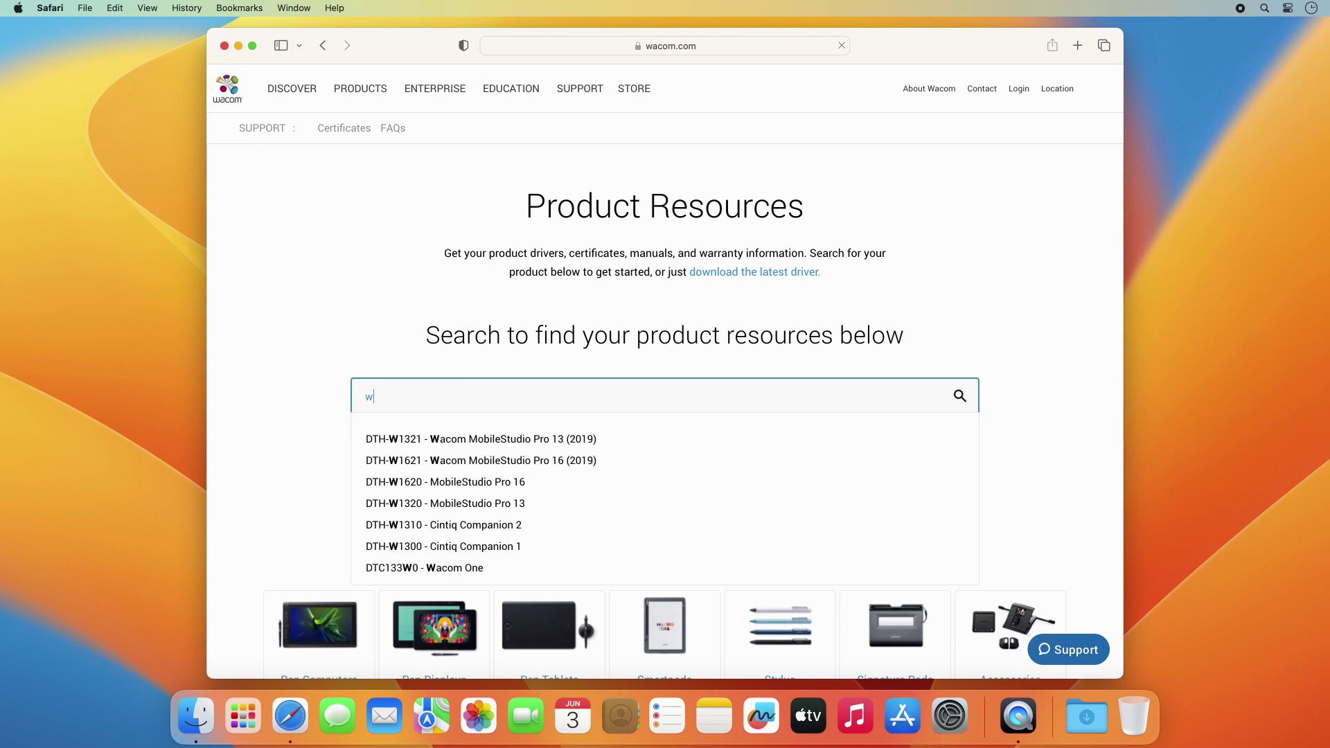
type("acom one")
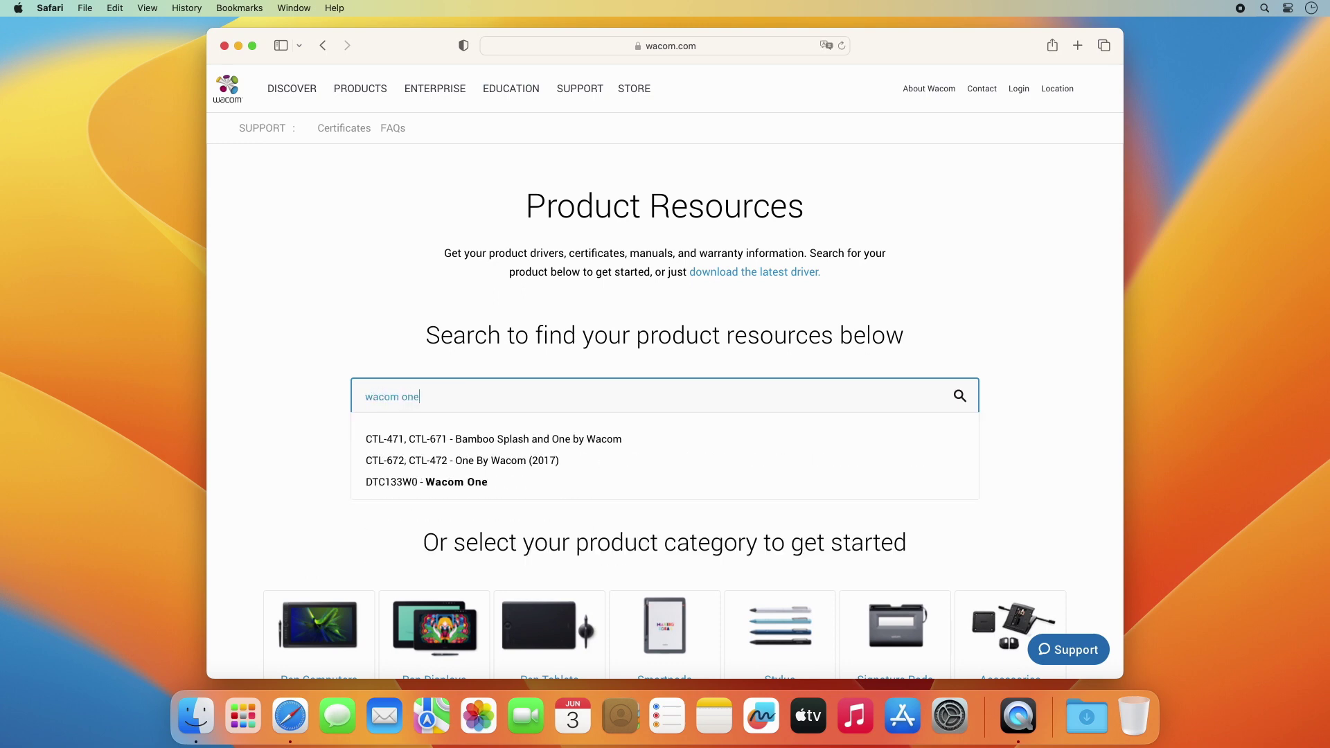
Step: Download the latest macOS driver (6.4.2-1), confirm it, and hide Safari
scroll(406, 398, "down", 10)
left_click(449, 378)
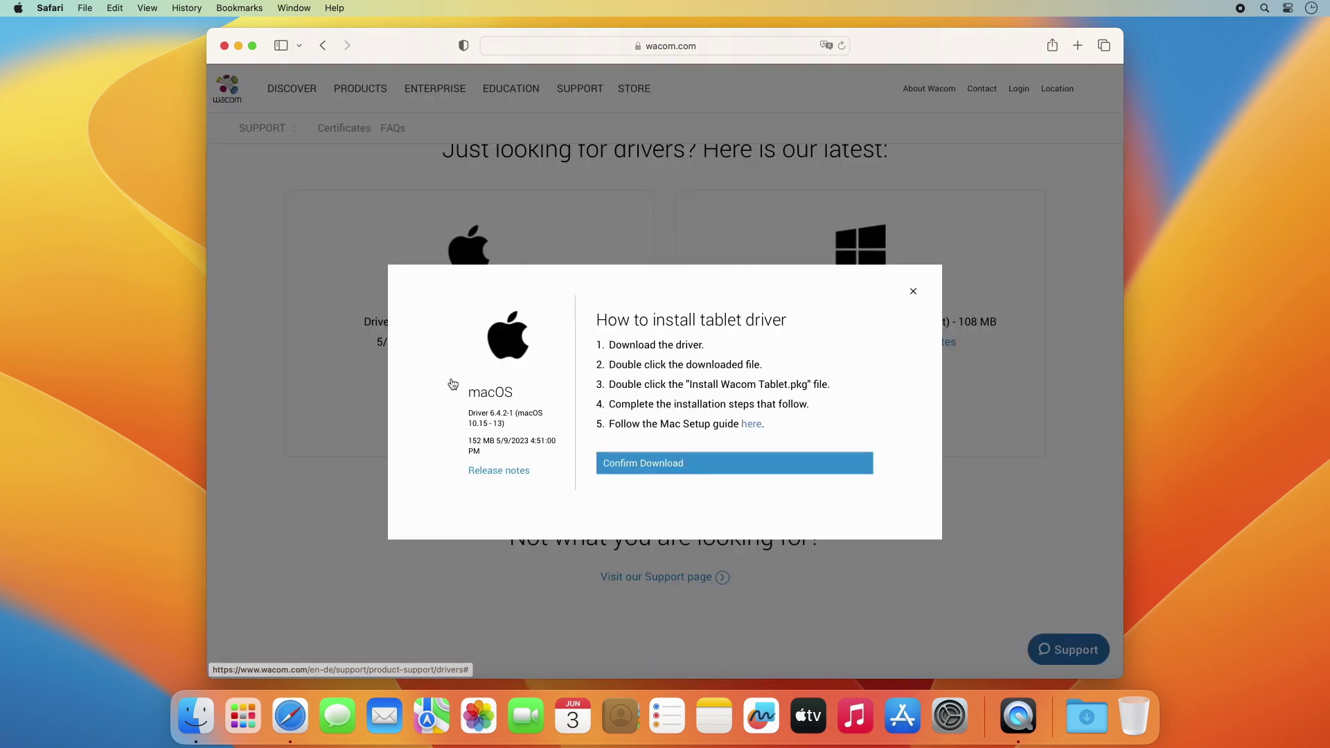
left_click(690, 468)
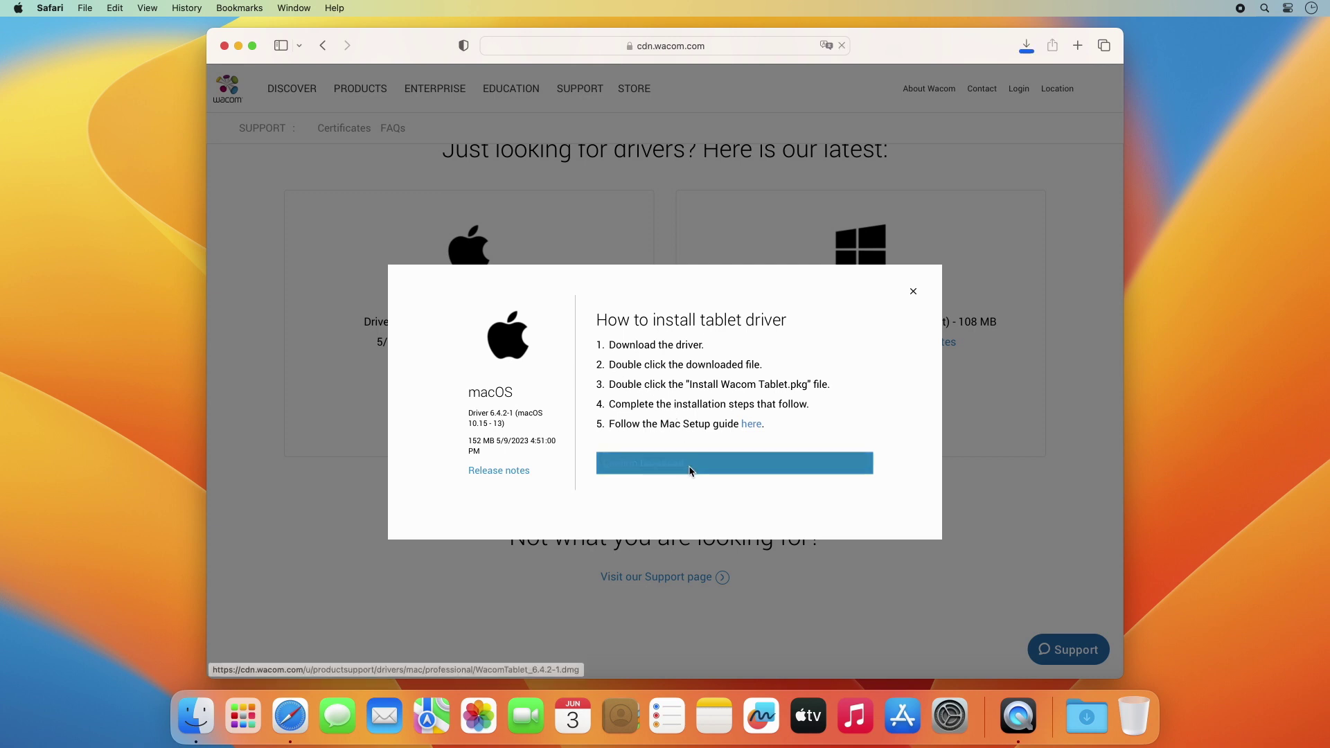
key("super+h")
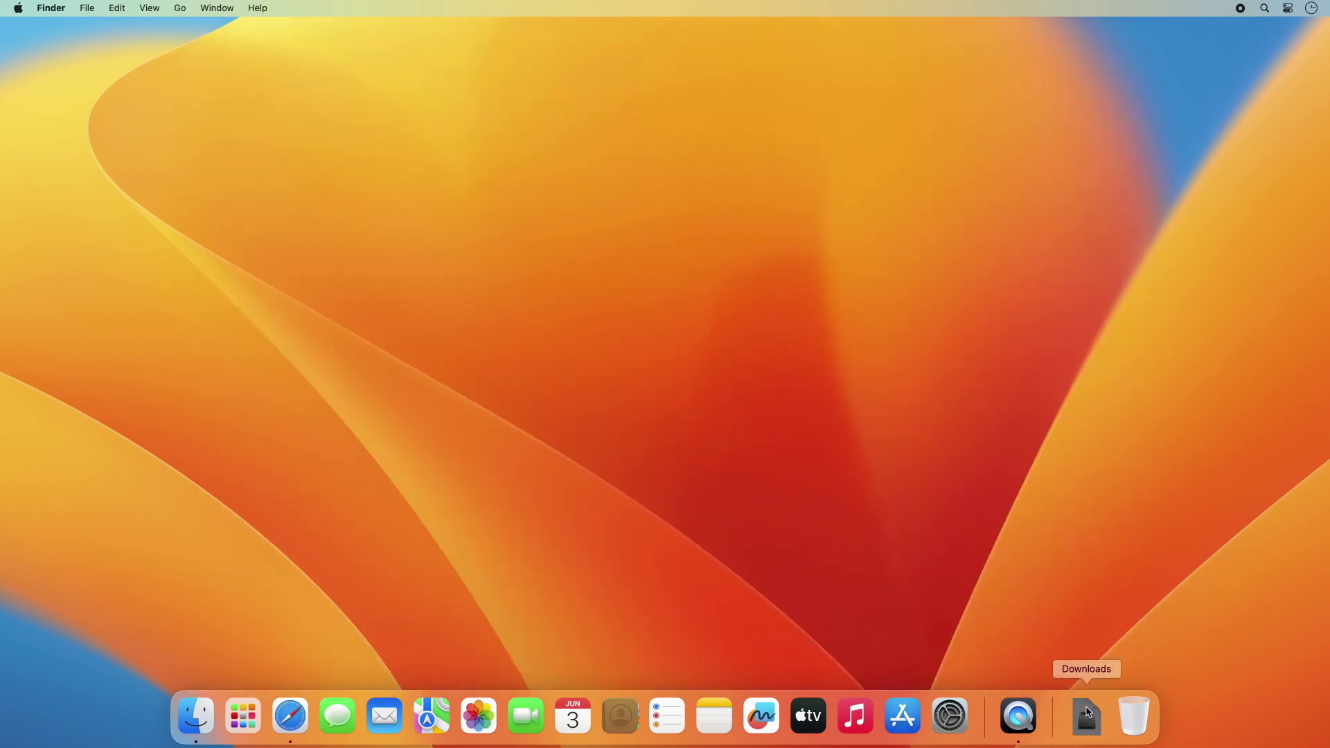
Step: Mount the downloaded WacomTablet_6.4.2-1.dmg and launch Install Wacom Tablet.pkg
left_click(1087, 717)
left_click(1089, 659)
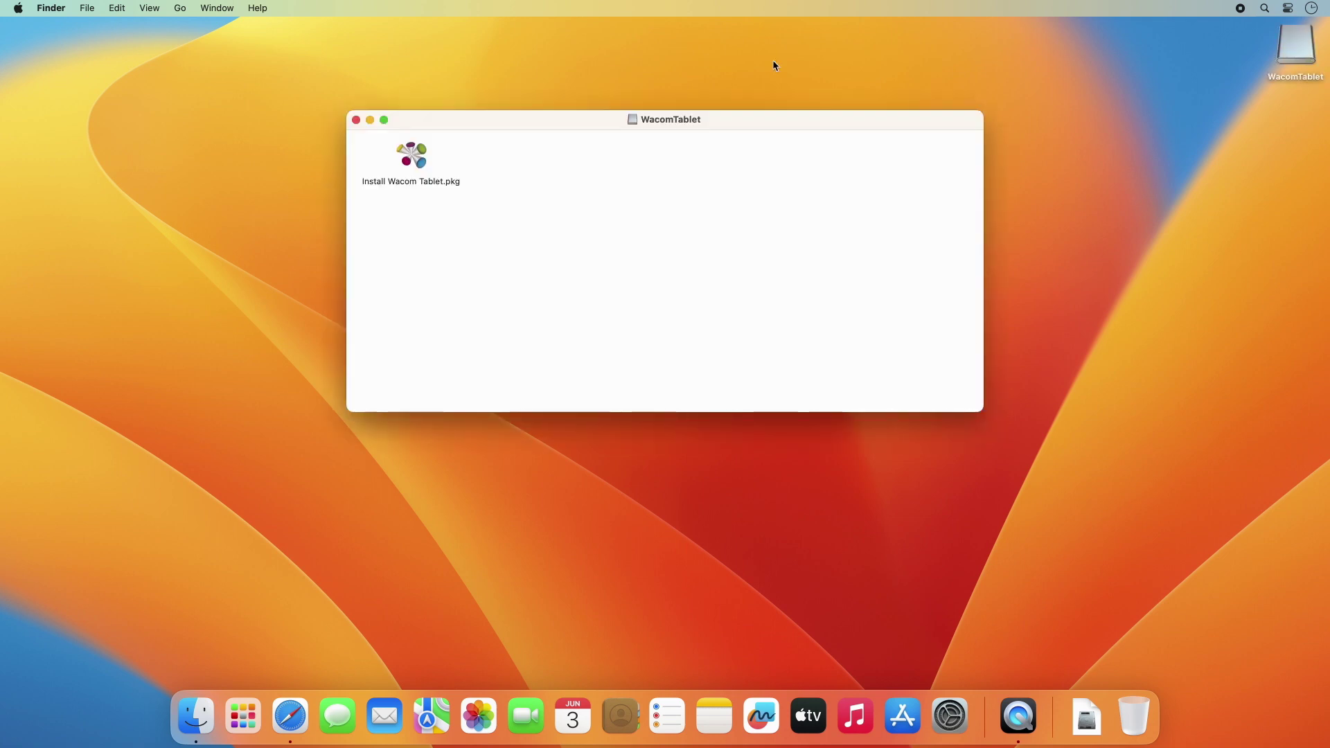
double_click(412, 156)
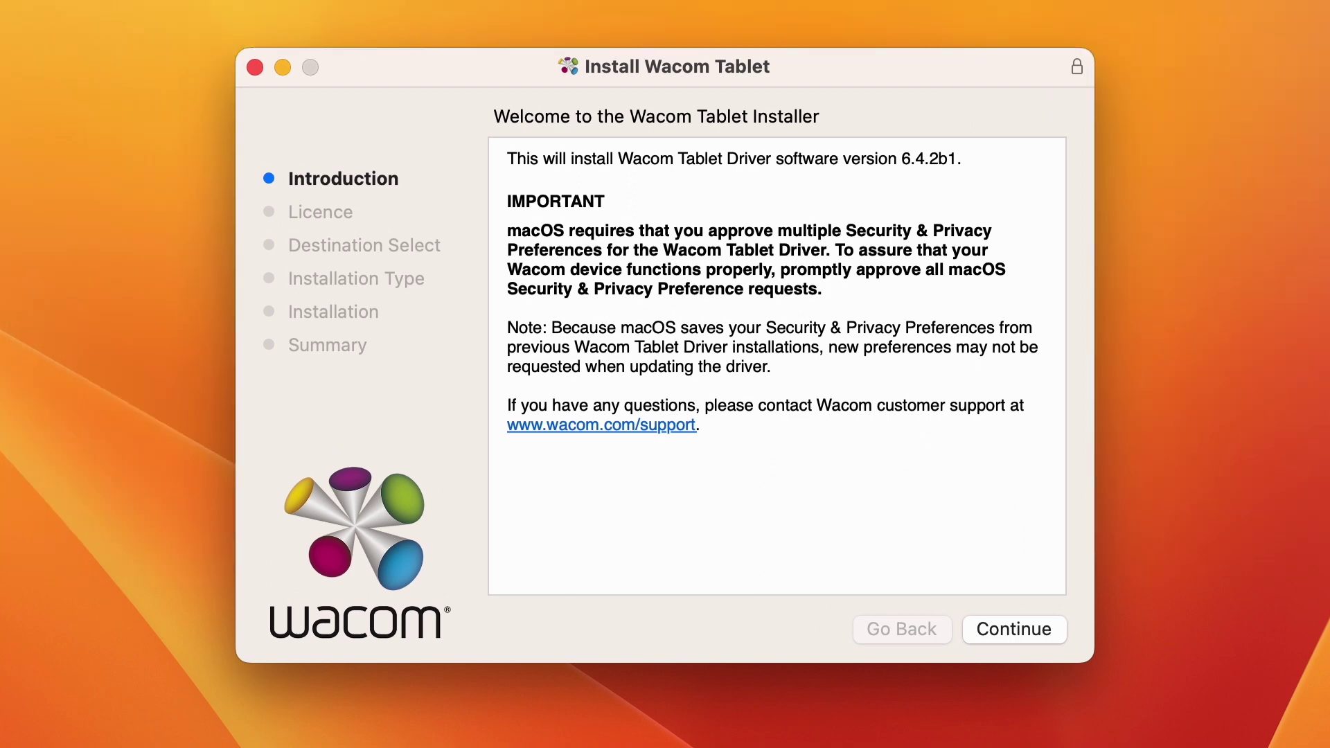
Step: Accept the licence and start the driver installation, authorising it with the account password
left_click(1013, 627)
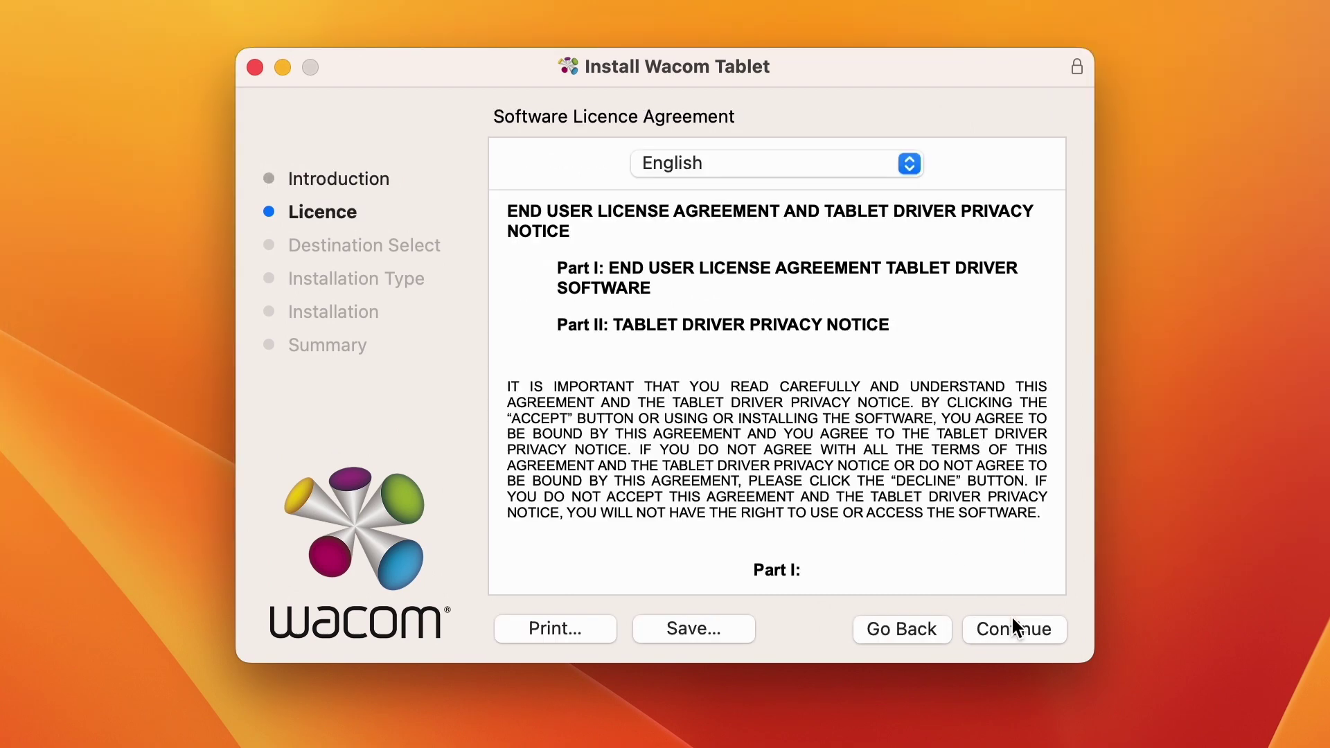
left_click(1013, 628)
left_click(939, 437)
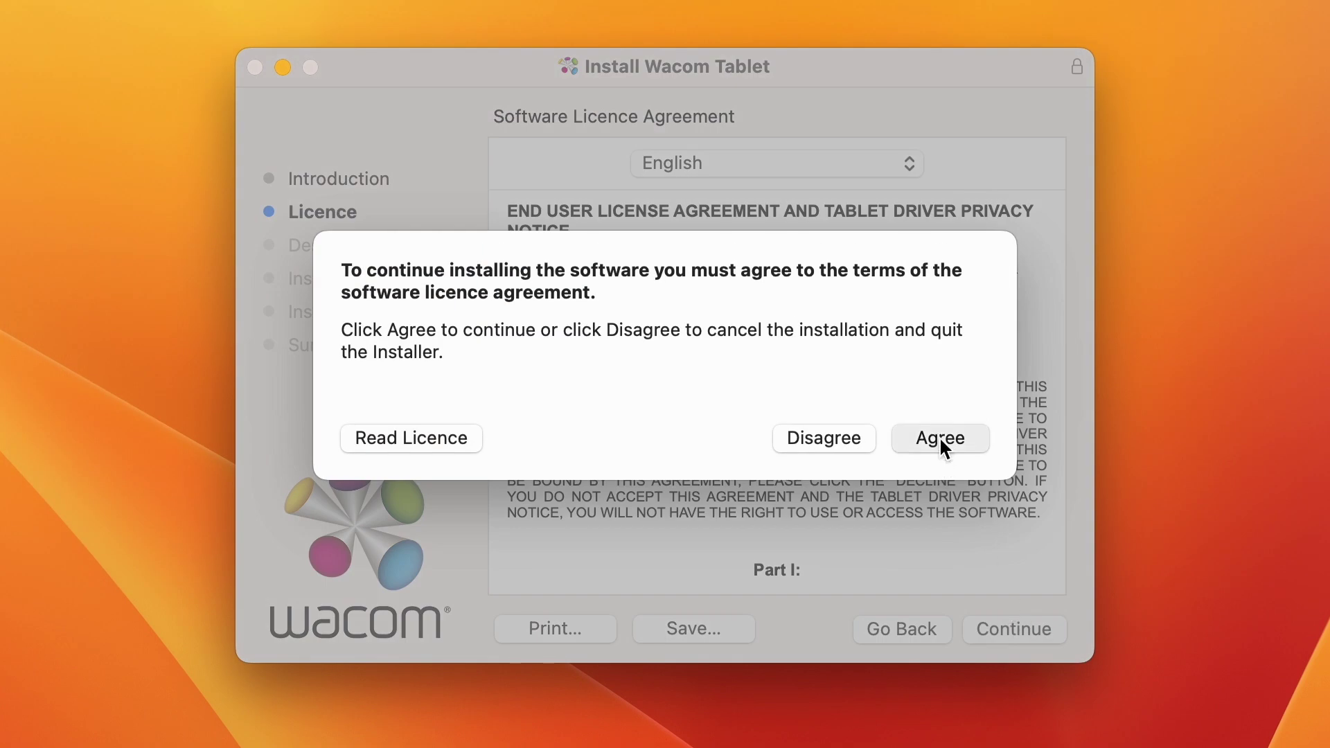
left_click(1032, 630)
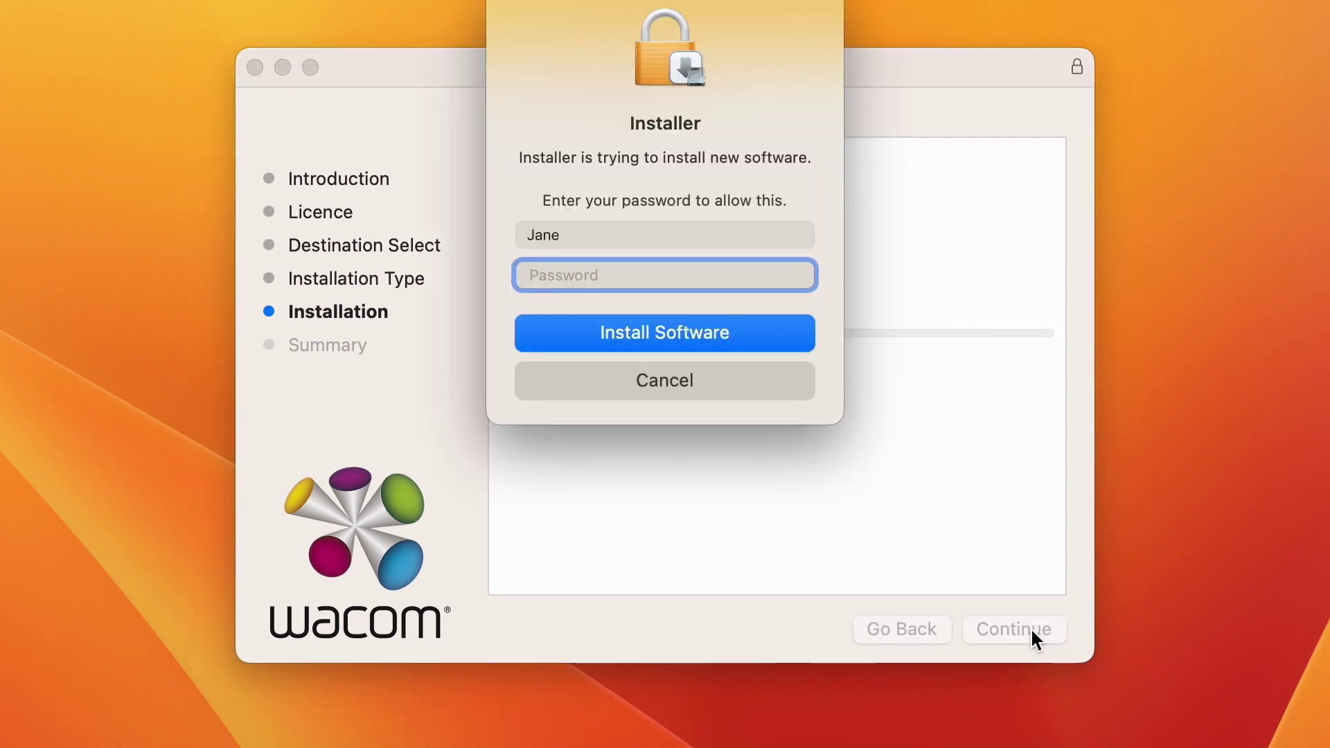
type("****")
key("Return")
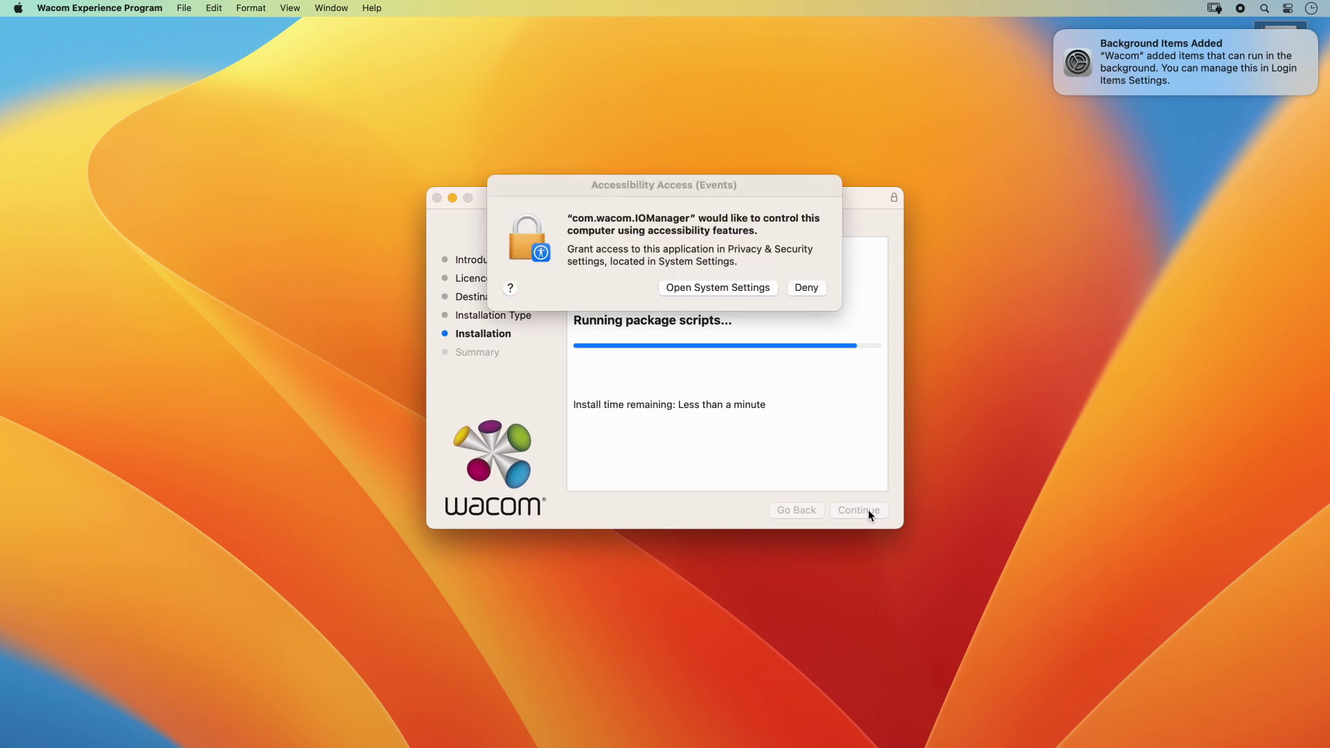
Step: Switch on com.wacom under Accessibility and confirm the change with the password
left_click(731, 288)
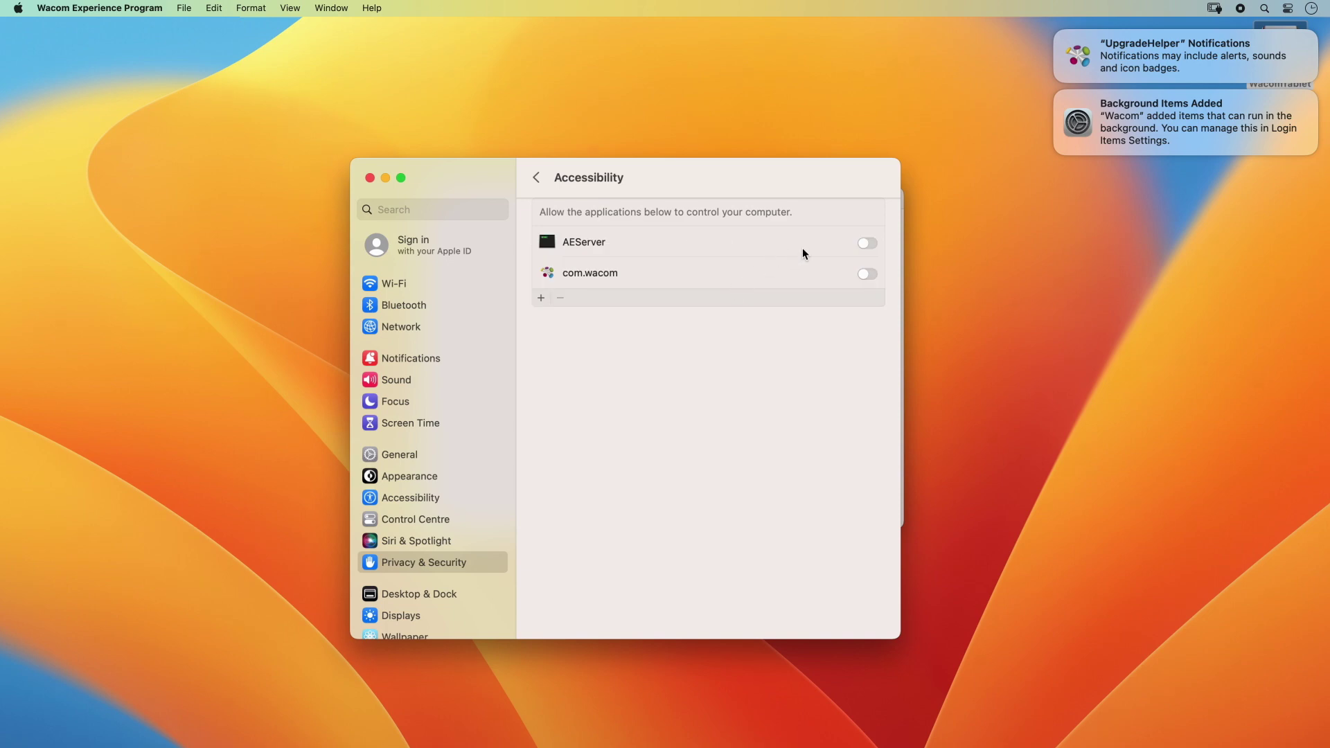
left_click(871, 274)
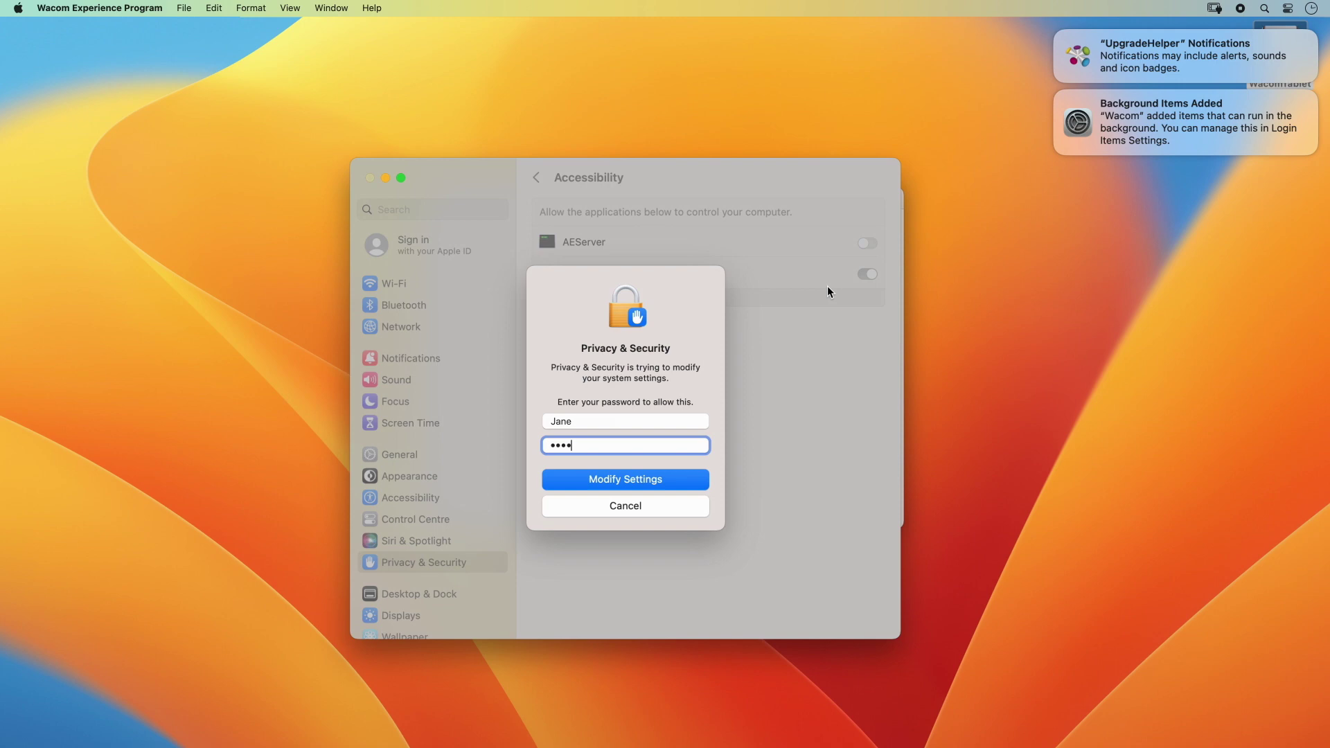
key("Return")
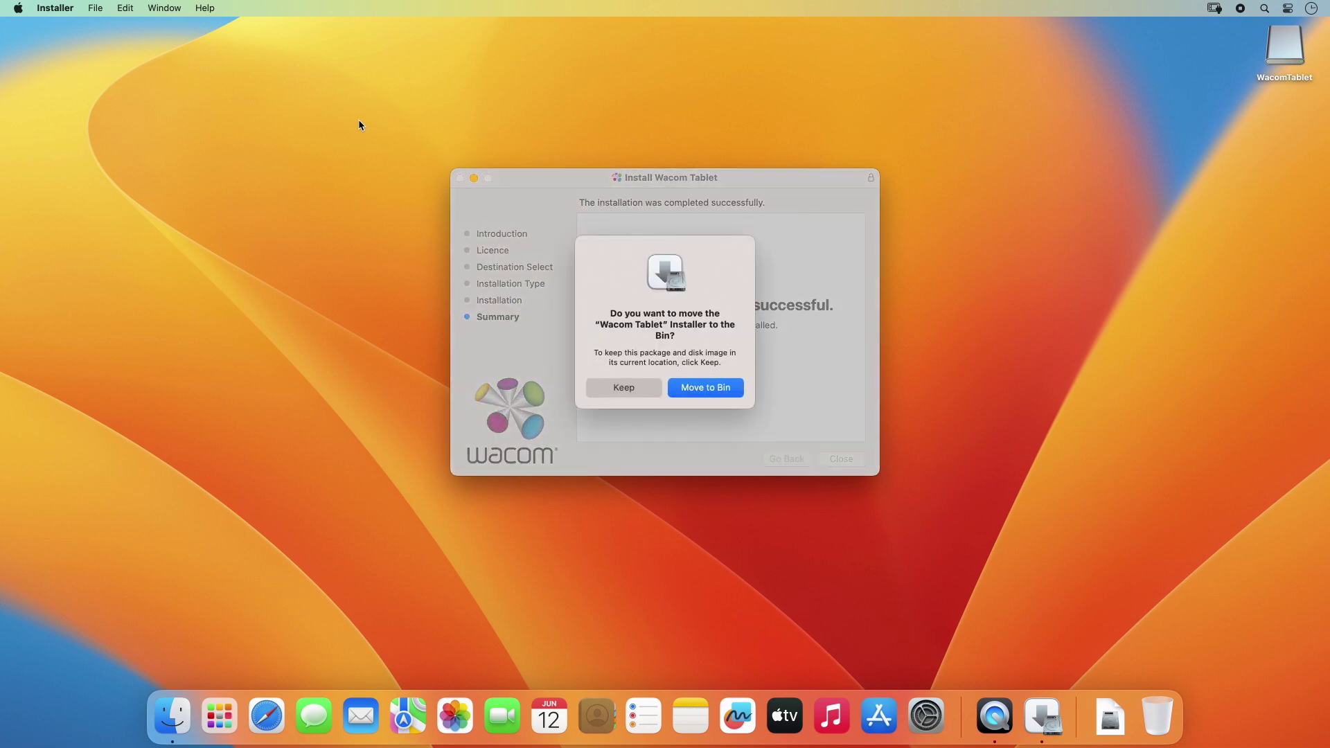
Step: Bin the installer package, decline the Experience Program, and page through the pen tutorial with Force proportions off
left_click(691, 386)
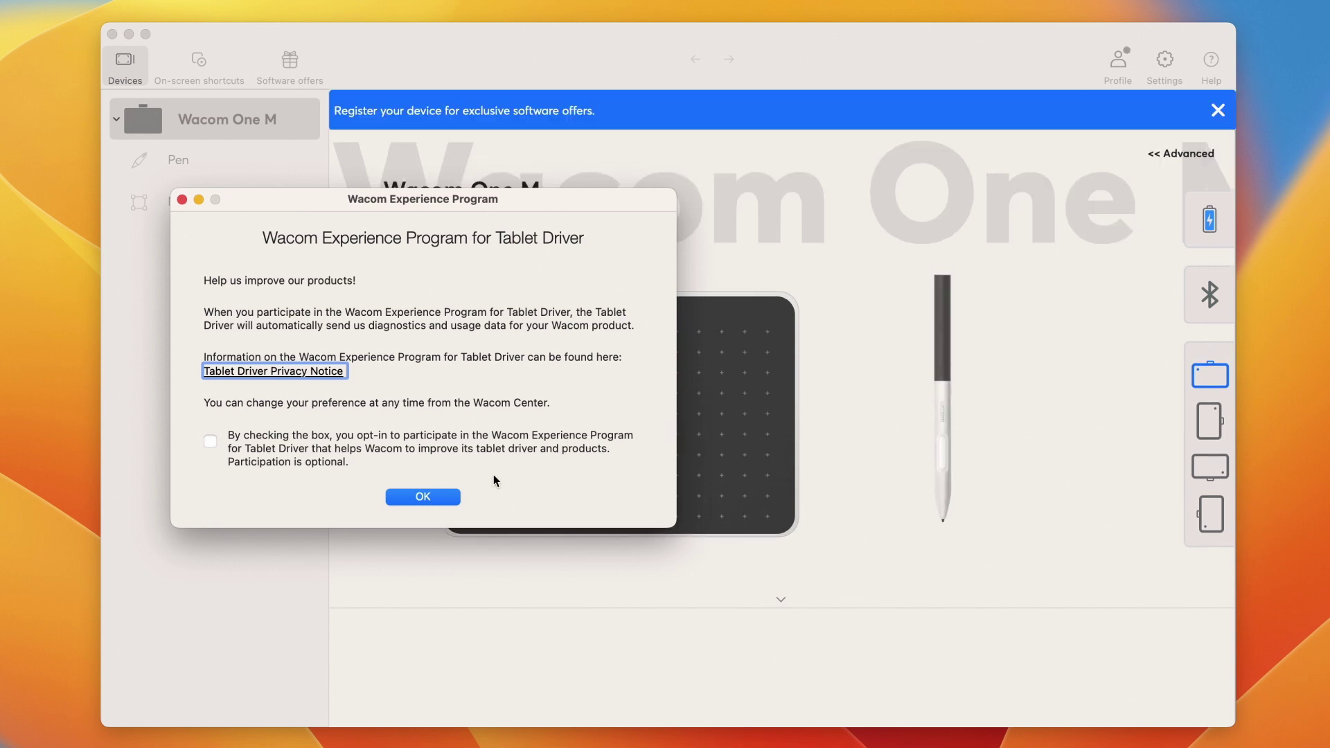
left_click(423, 497)
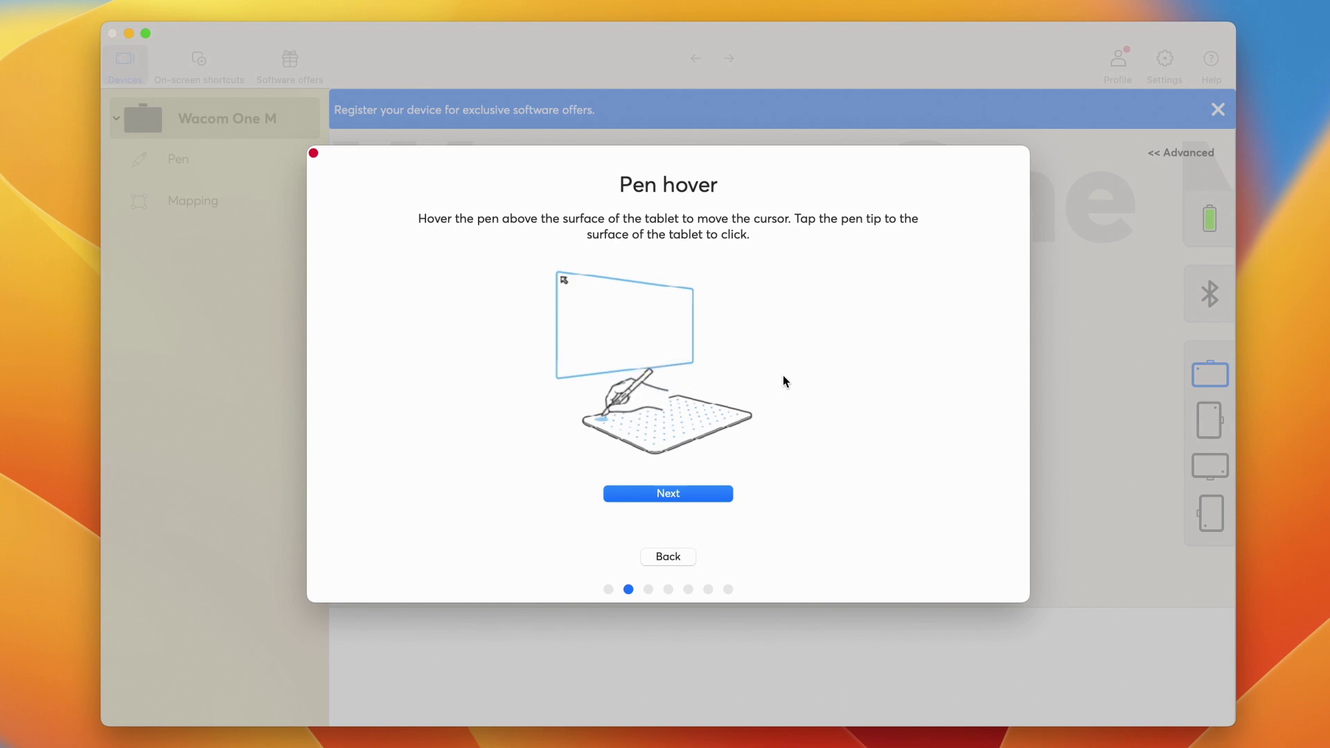
left_click(719, 501)
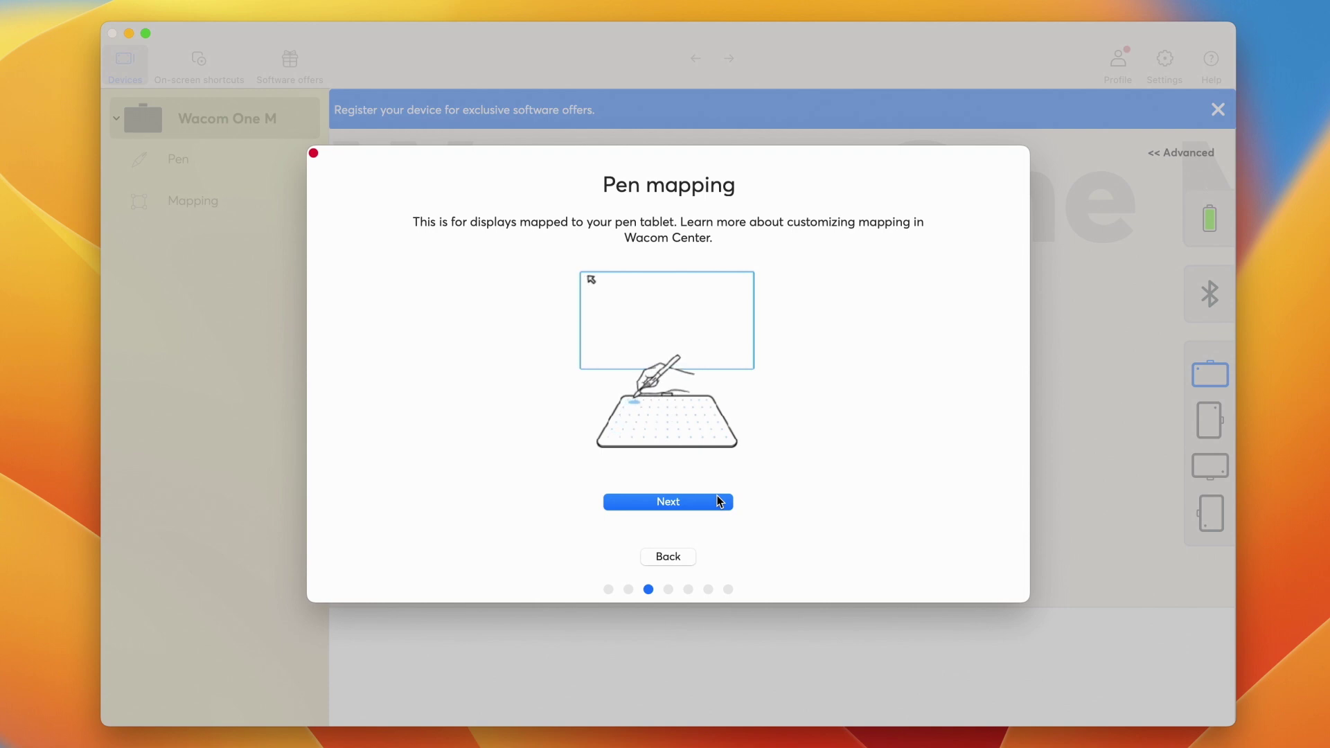
left_click(719, 500)
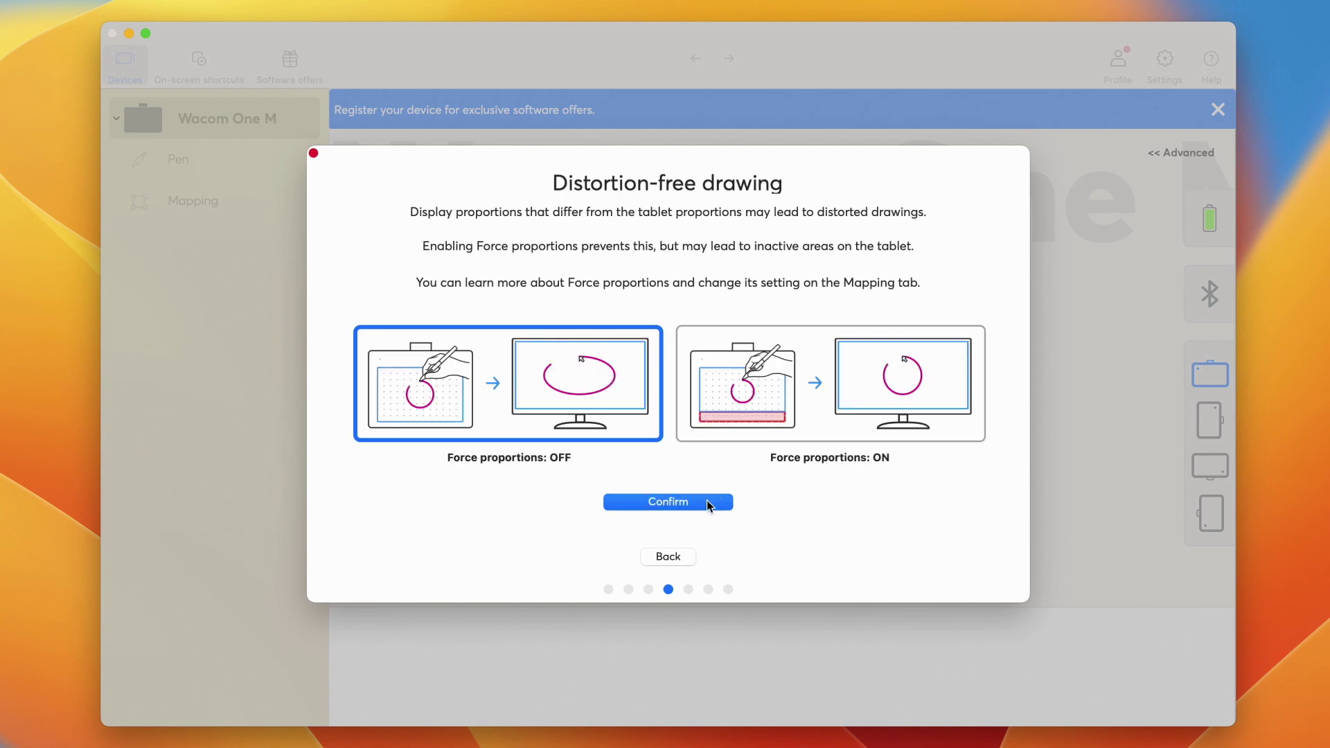
left_click(707, 500)
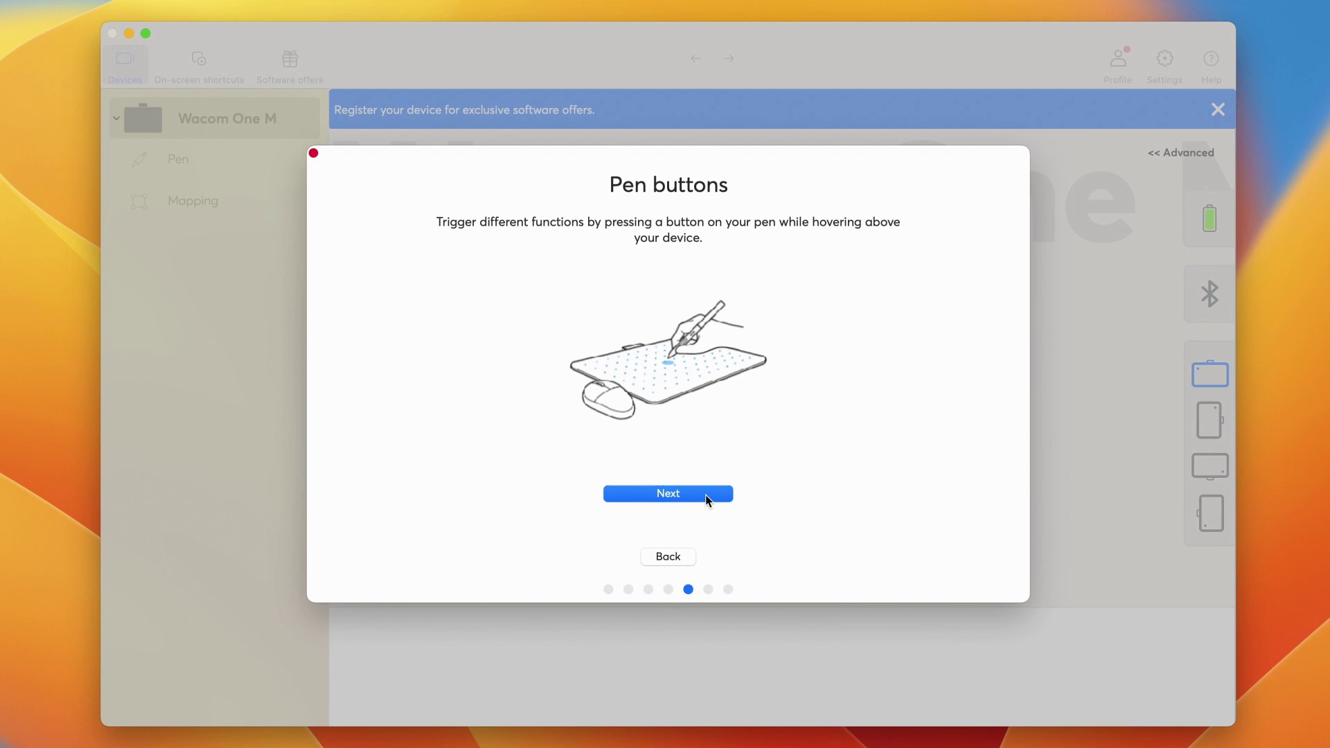
left_click(708, 500)
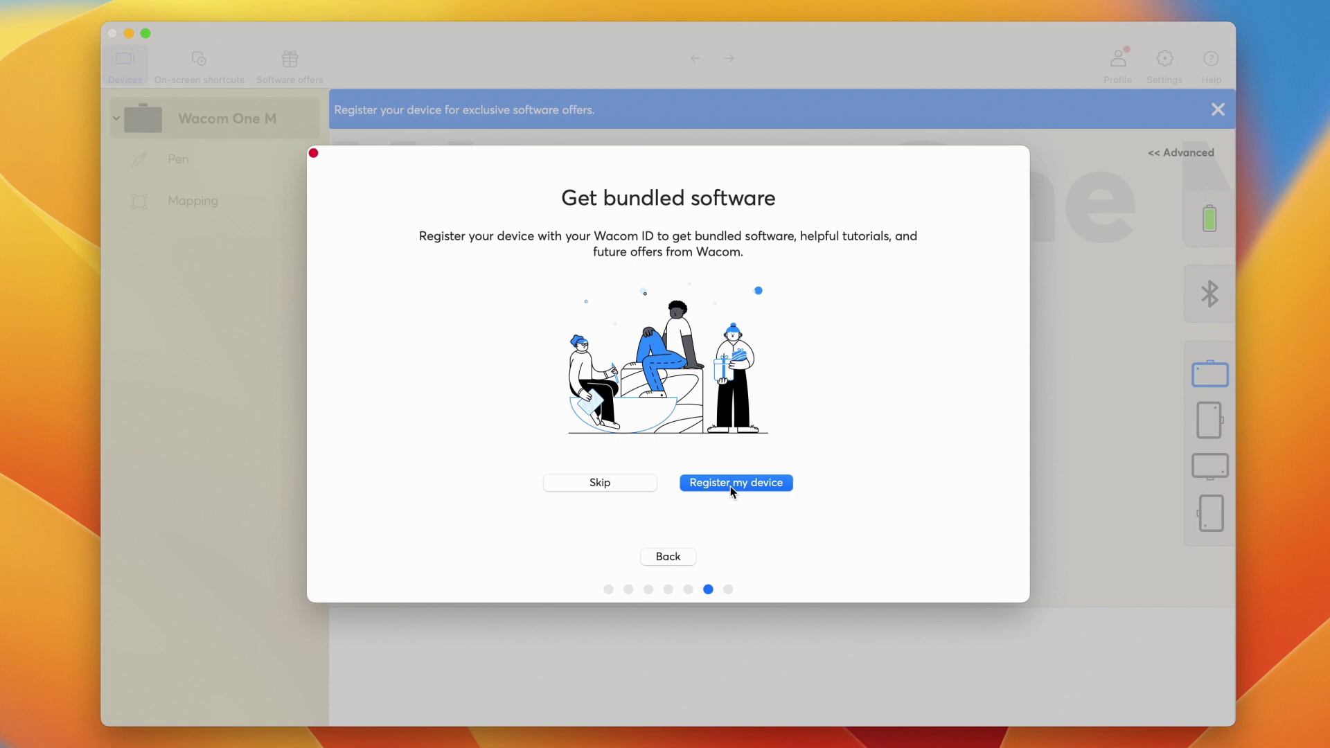
Step: Register the Wacom One M with the account e-mail and password, staying signed in, then show All offers and open Learn and Connect
left_click(733, 489)
type("janesmith@")
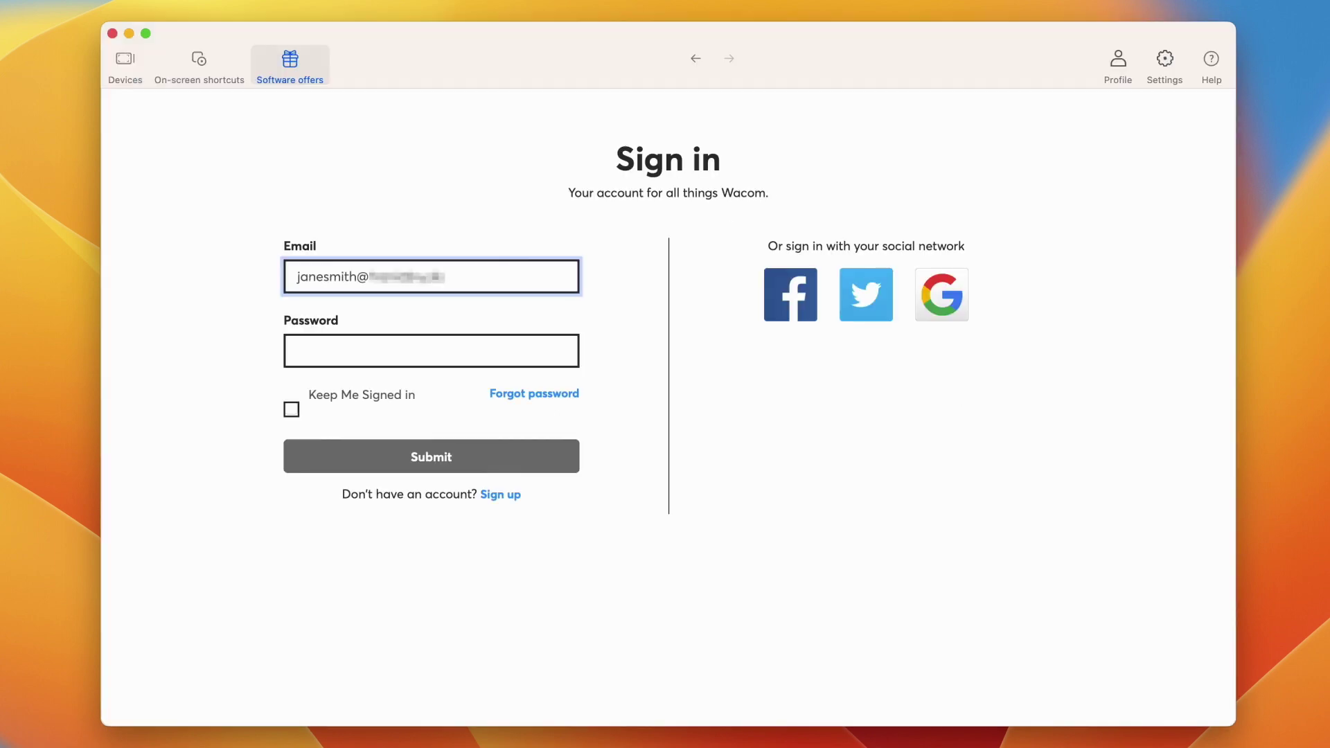
key("Tab")
type("****")
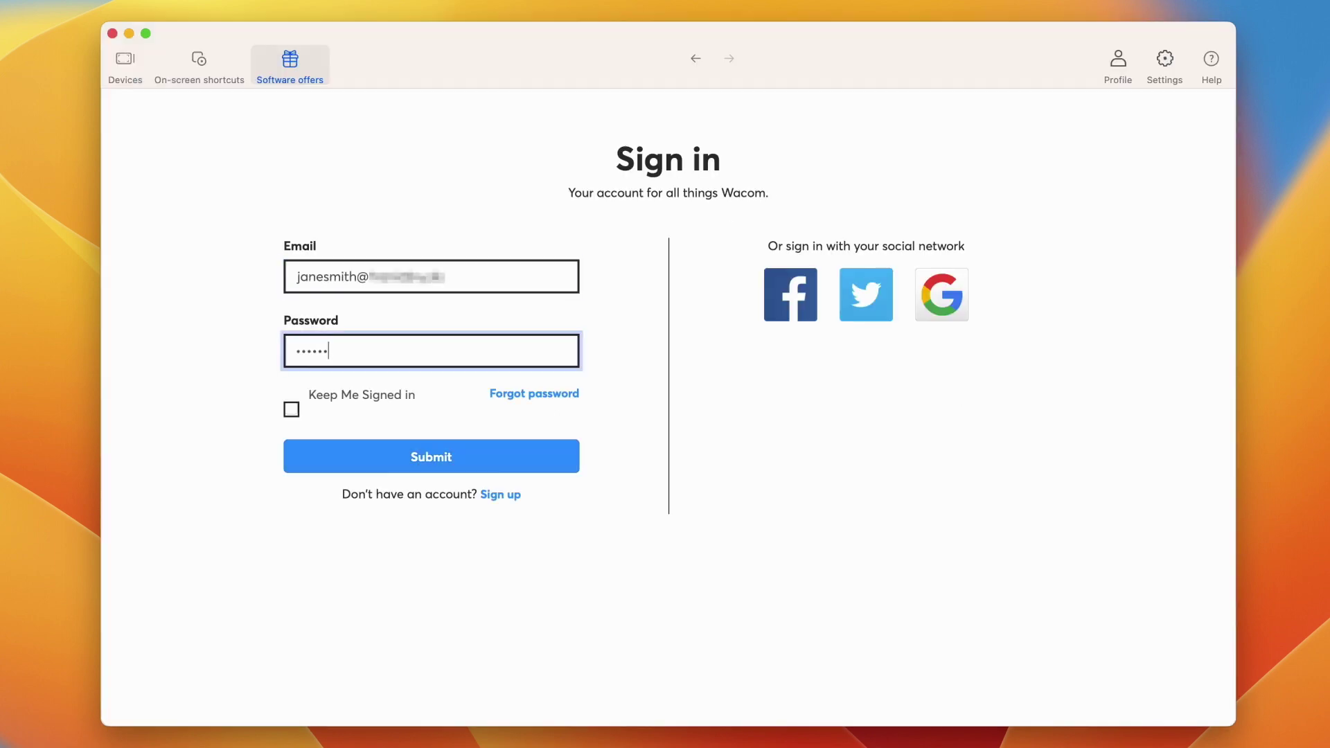
type("*****")
left_click(292, 410)
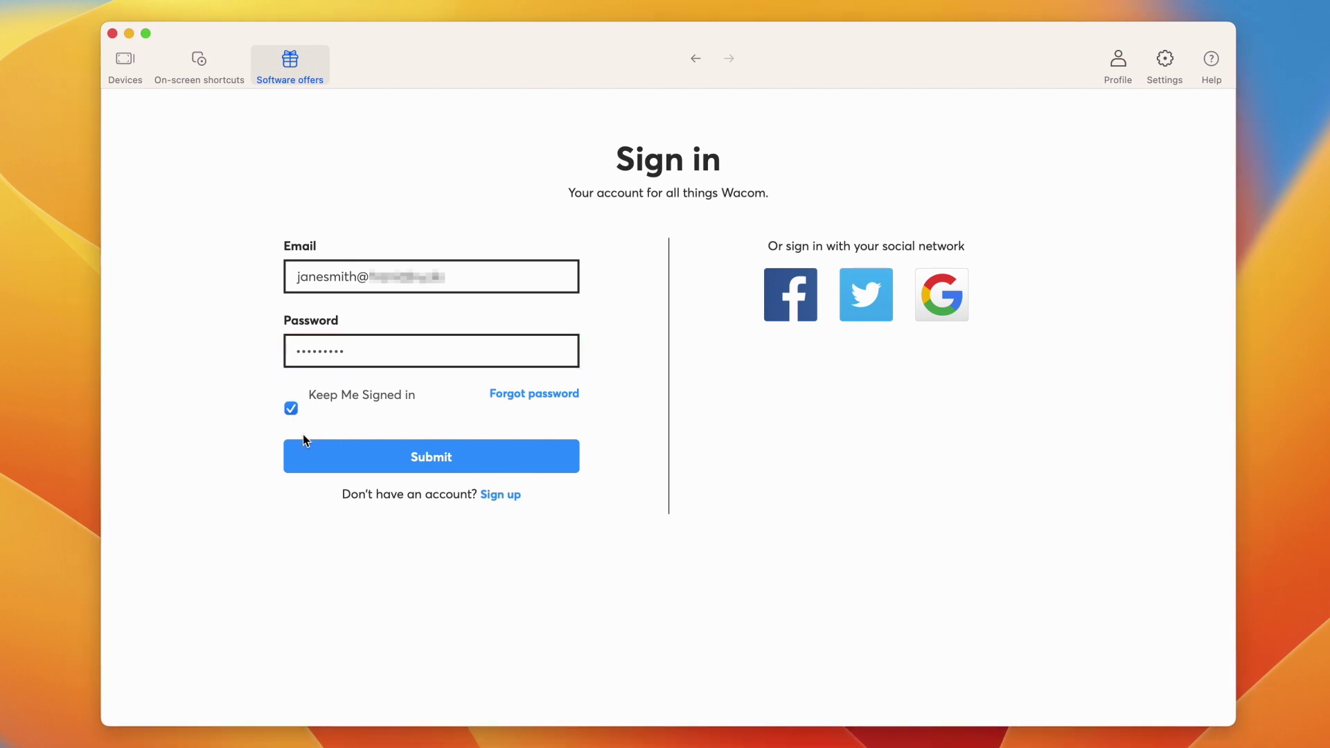
left_click(312, 456)
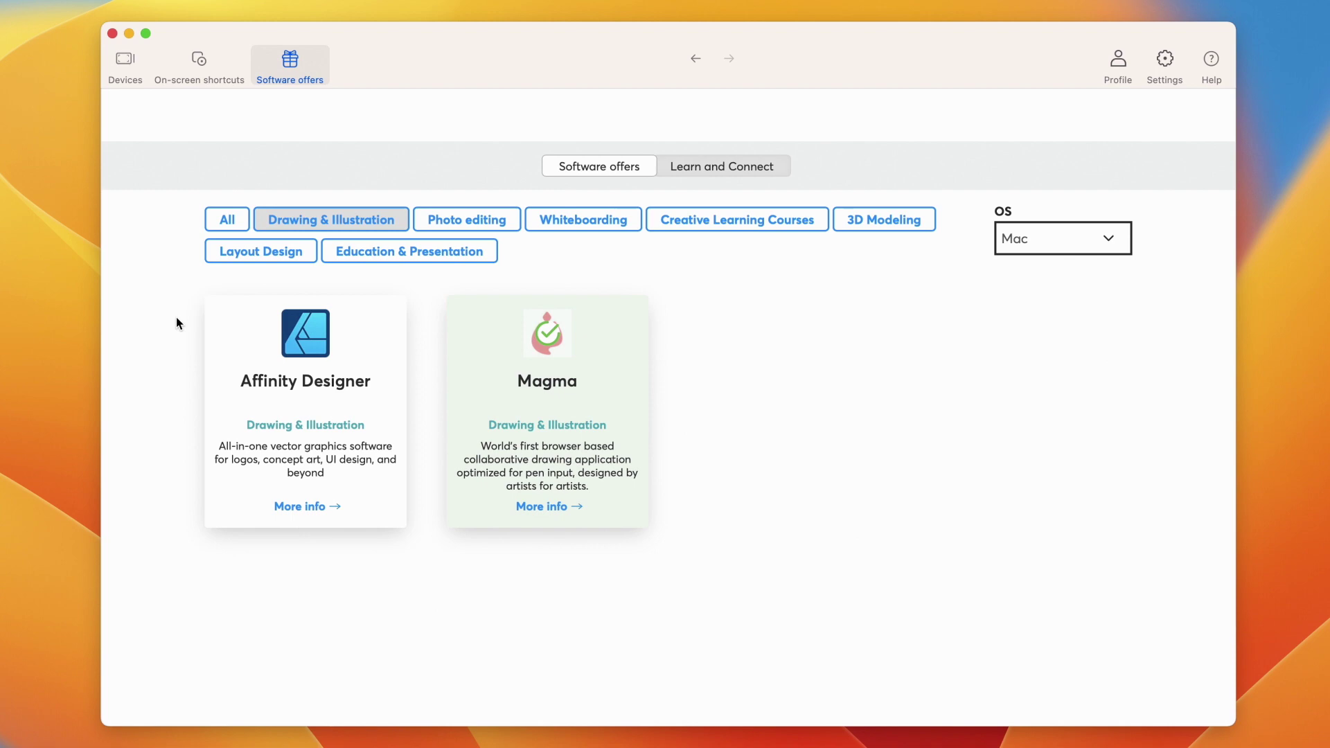
left_click(219, 229)
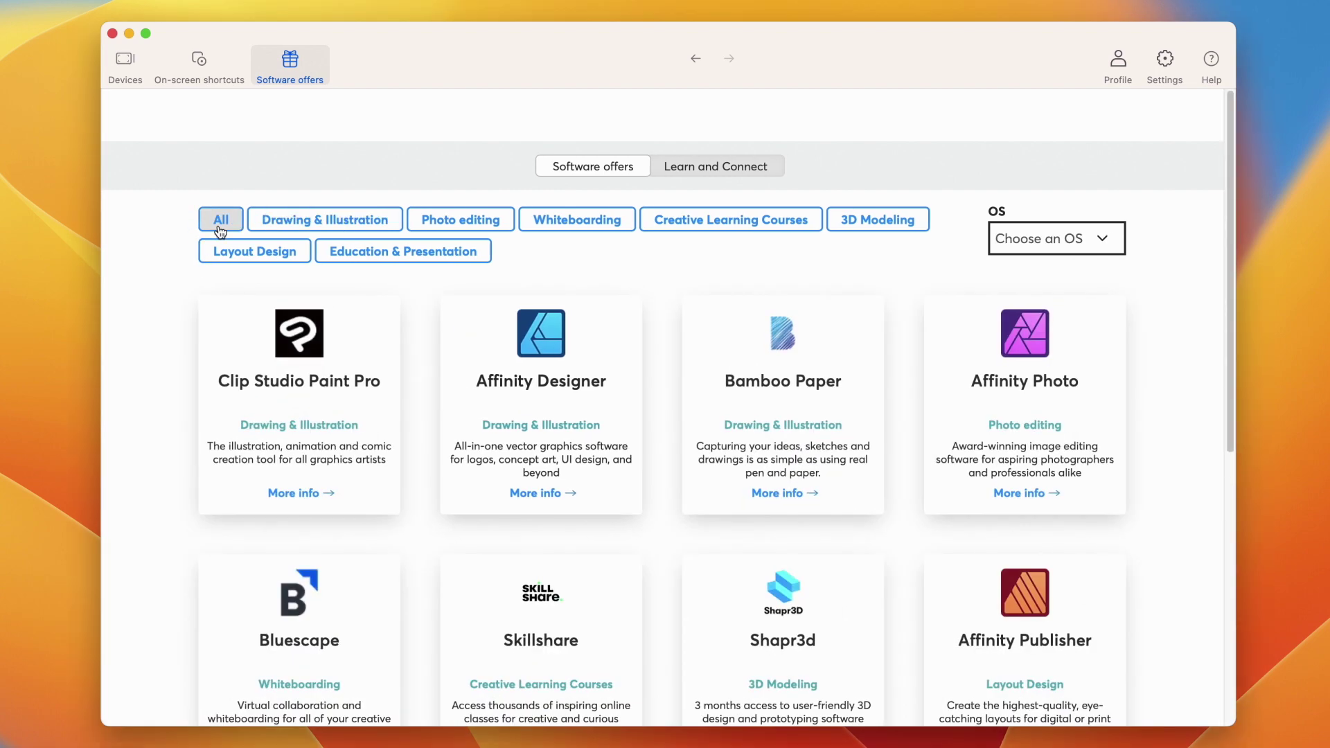
left_click(719, 170)
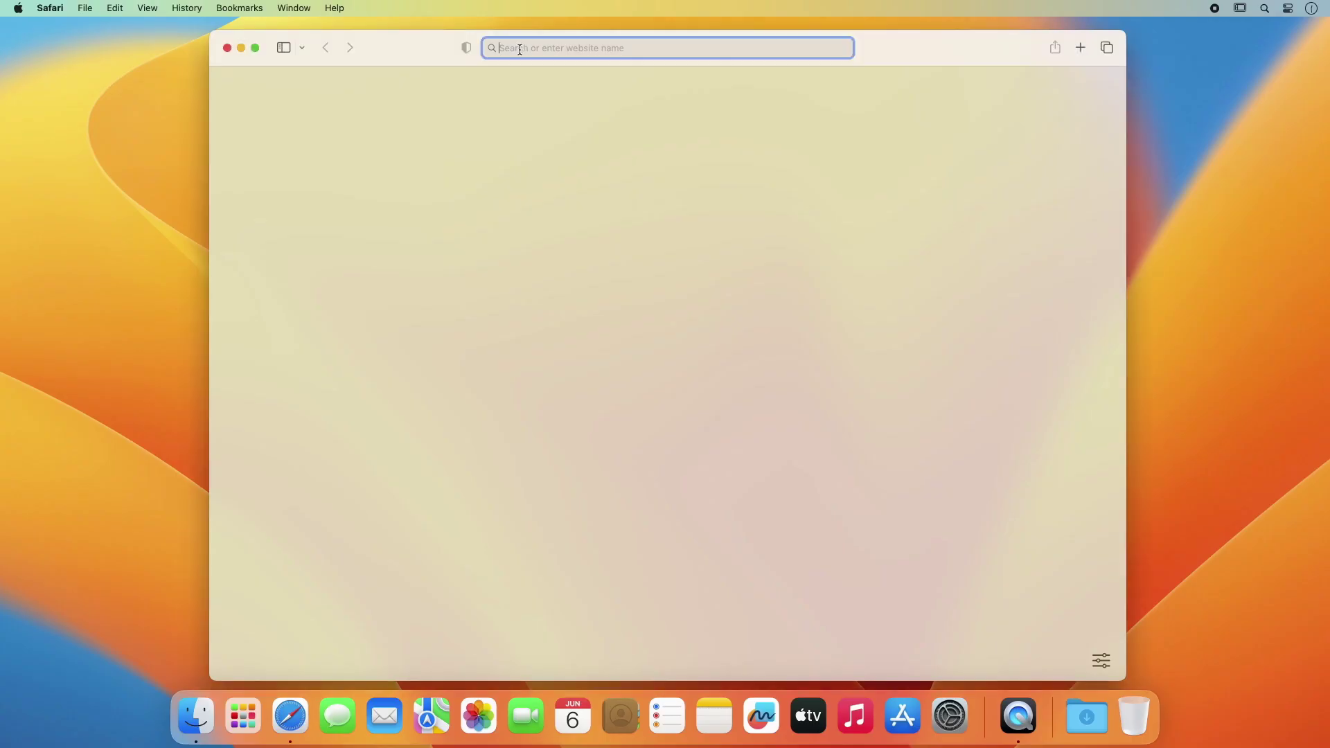
Step: Load start.wacom.one, choose Get started for the Wacom One pen tablet, and scroll to its tutorials
type("start.wacom.one")
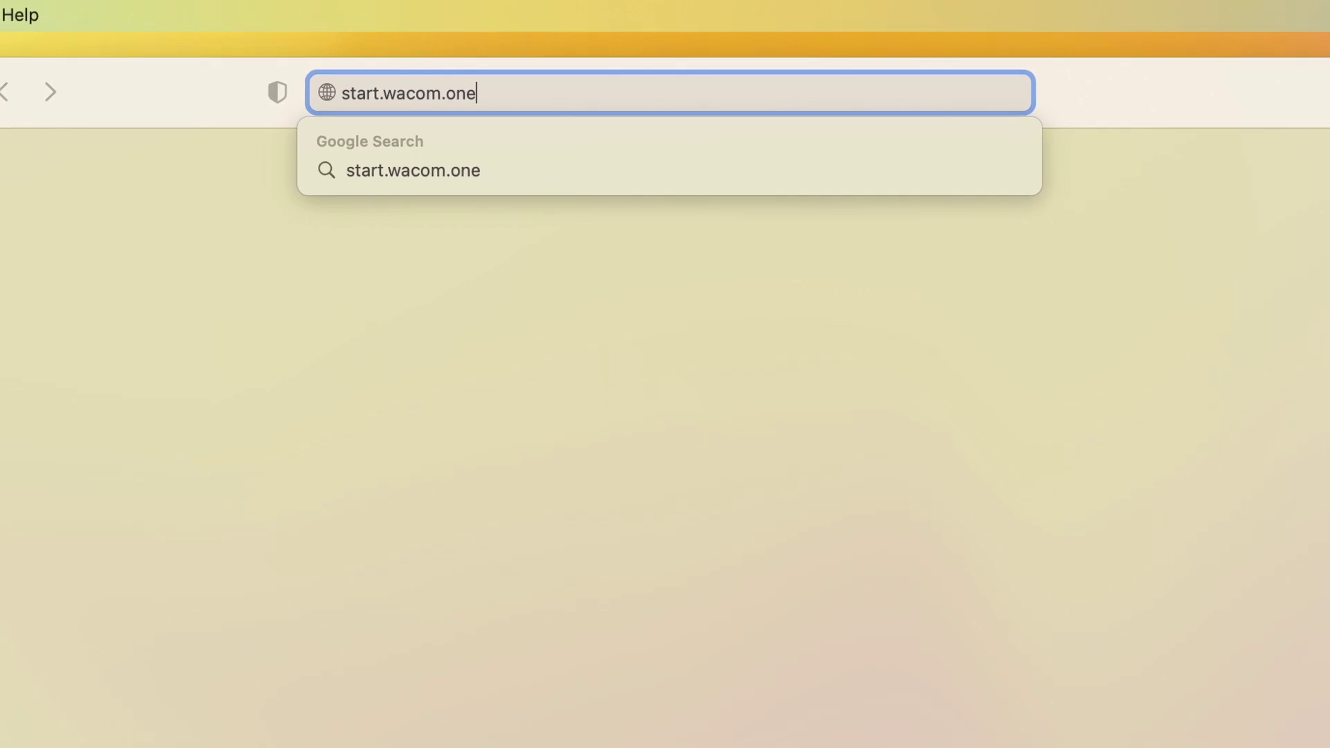
key("Return")
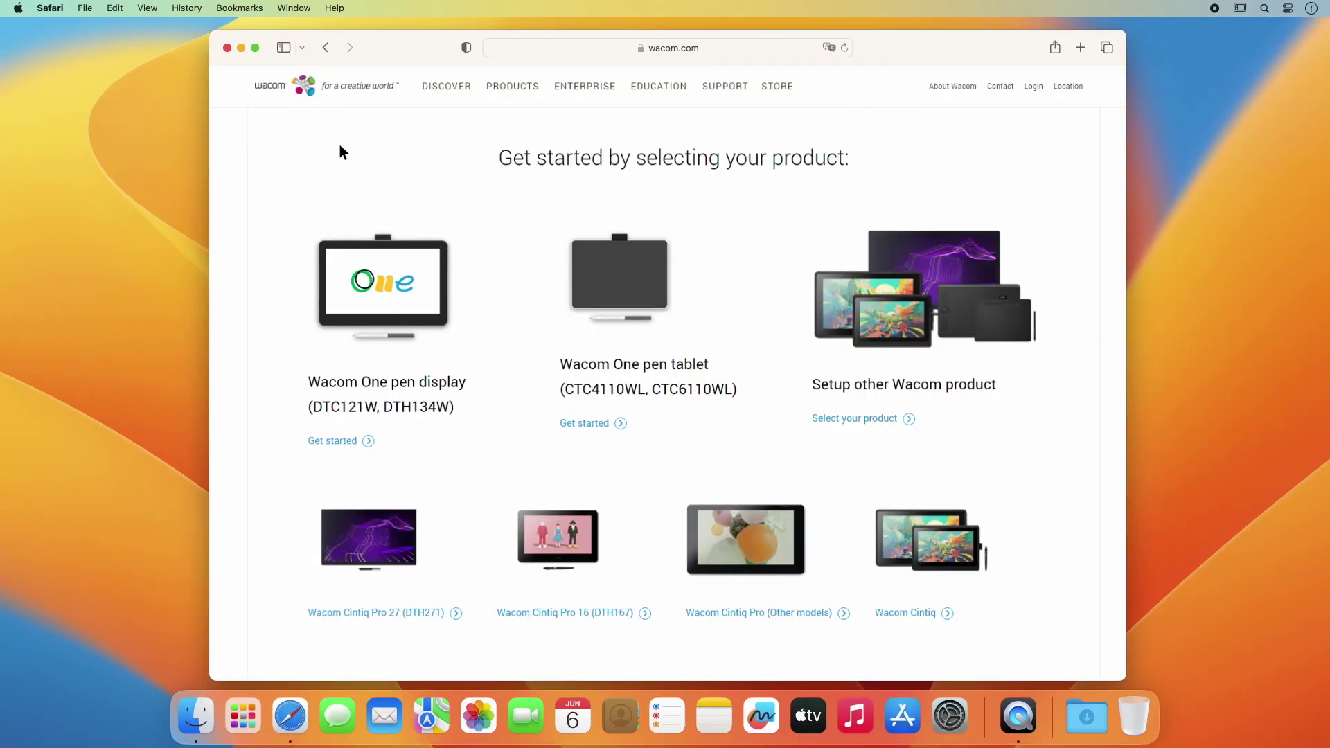
left_click(588, 425)
left_click_drag(1124, 83, 1122, 391)
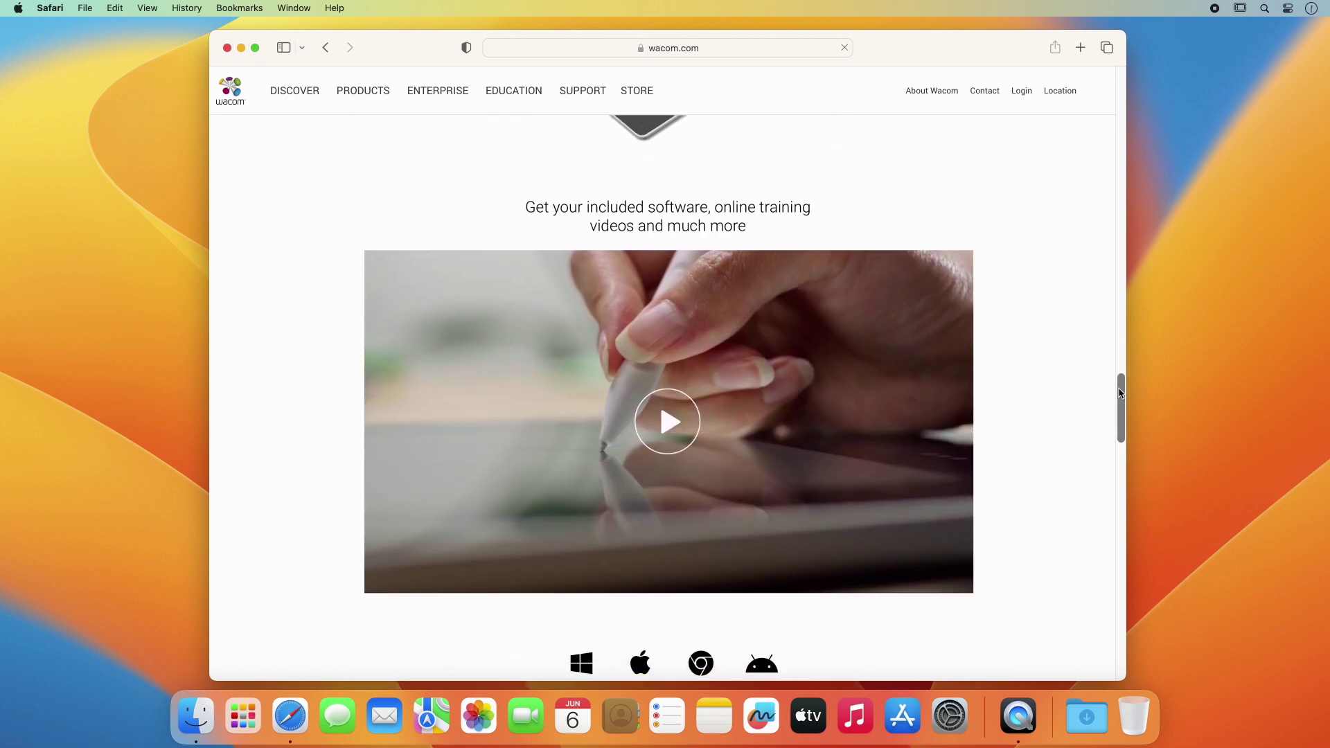
left_click_drag(1121, 393, 1119, 474)
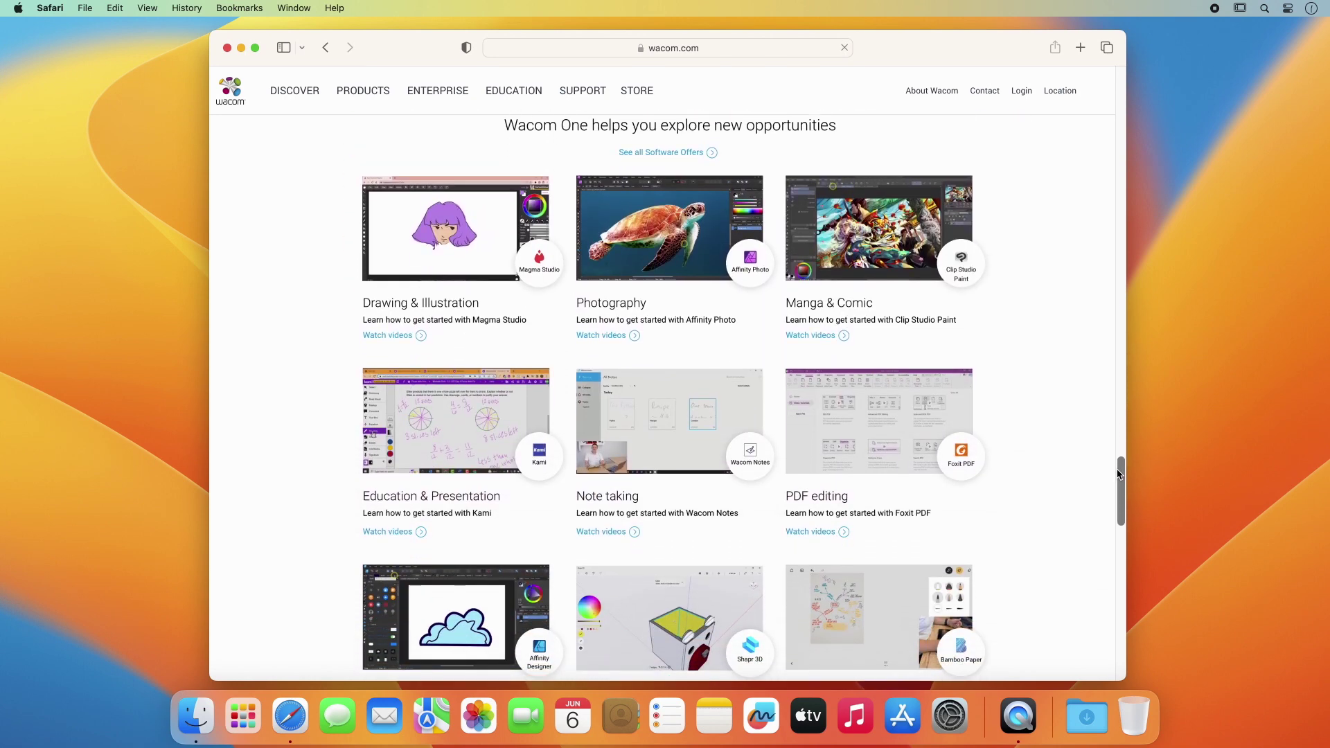